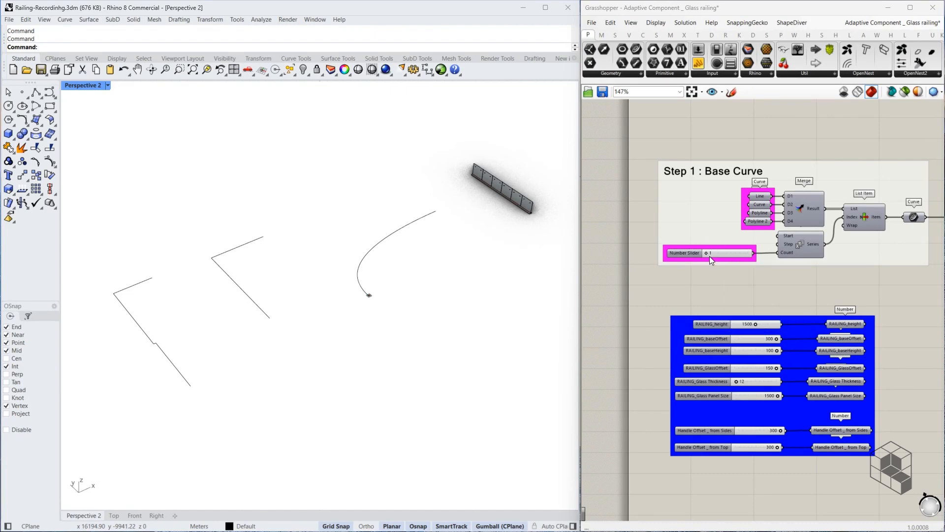
- Set the base curve series count to 4 so that all four input curves are used
drag(706, 252, 752, 253)
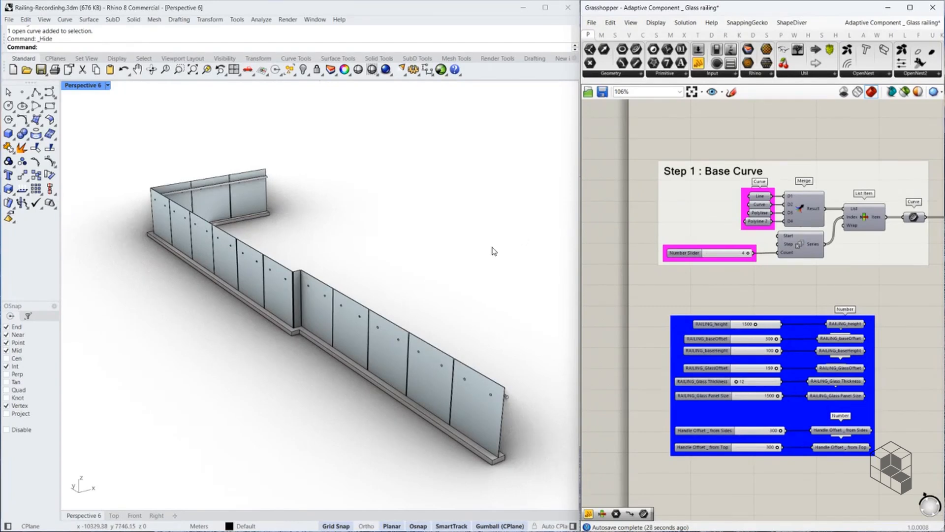
- Move the far long segment of the stepped base polyline outward by about 1400 by shifting its two end points together
click(282, 338)
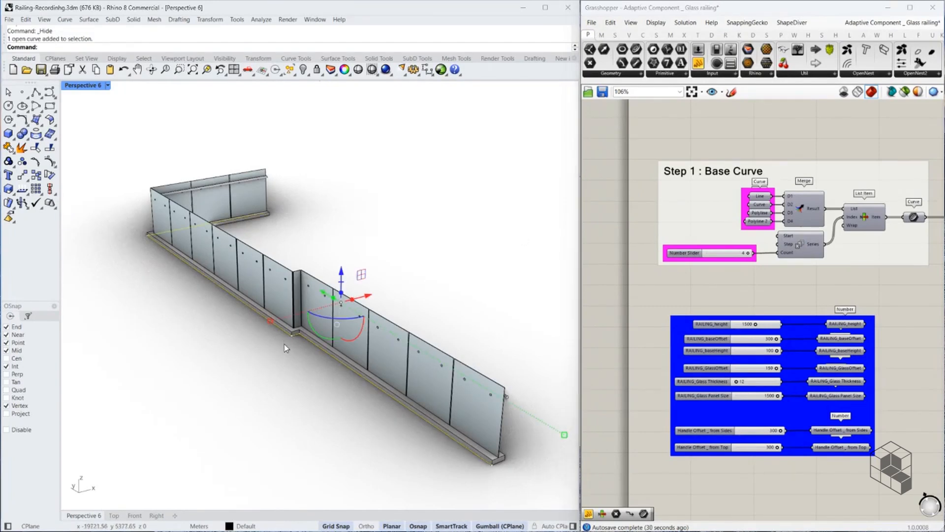
ctrl+shift+click(292, 336)
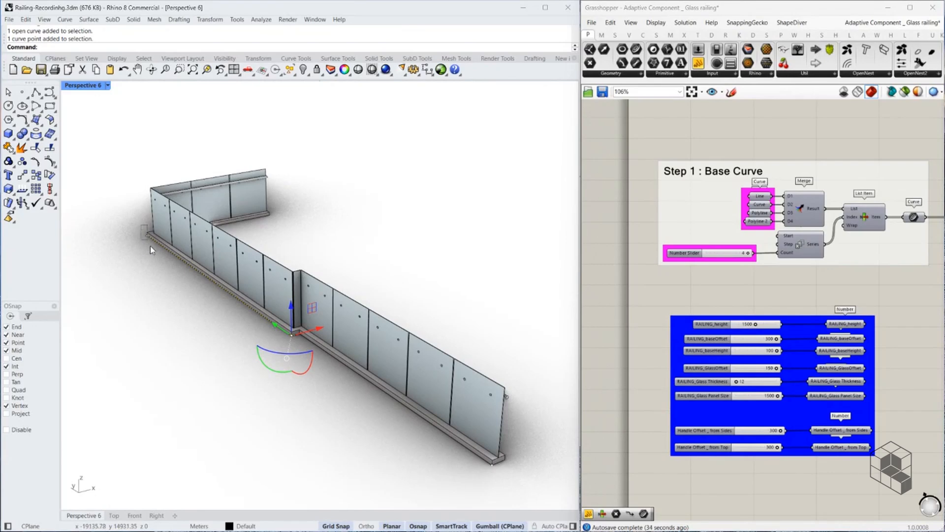
ctrl+shift+click(148, 237)
drag(226, 276, 178, 289)
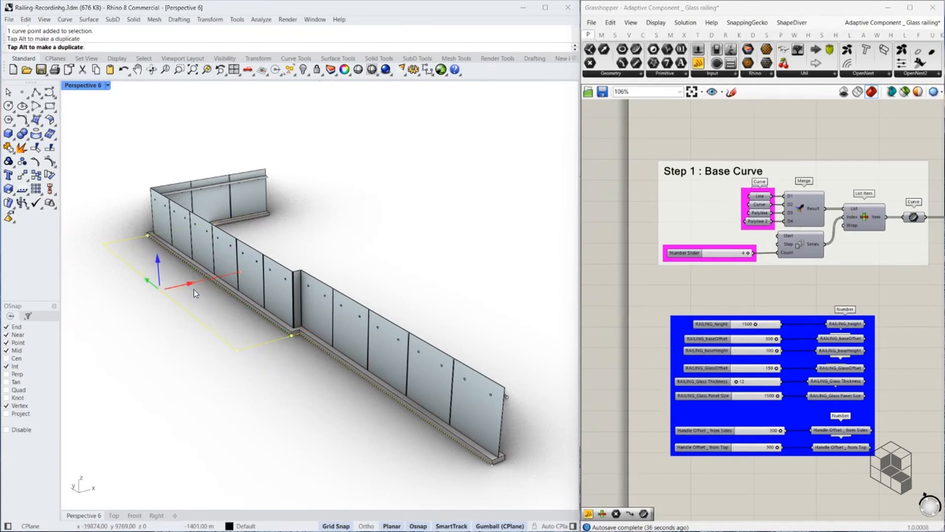
key(Escape)
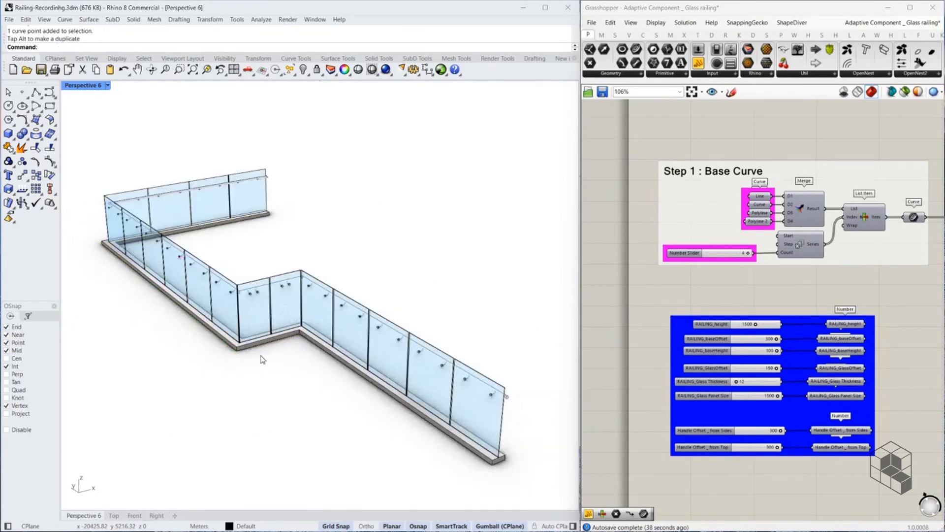
- Move the outer corner point of the base polyline's step inward along the X axis, shortening the connecting segment
click(259, 347)
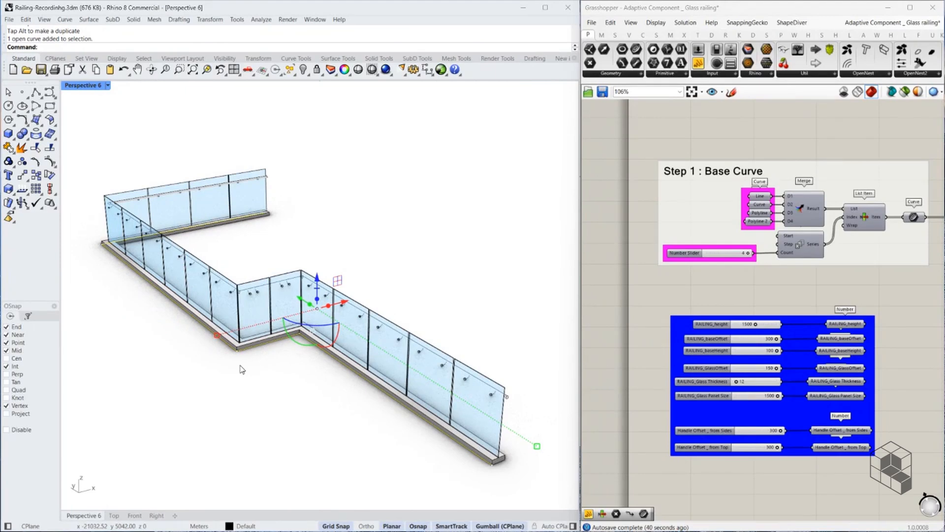
key(Escape)
ctrl+shift+click(284, 341)
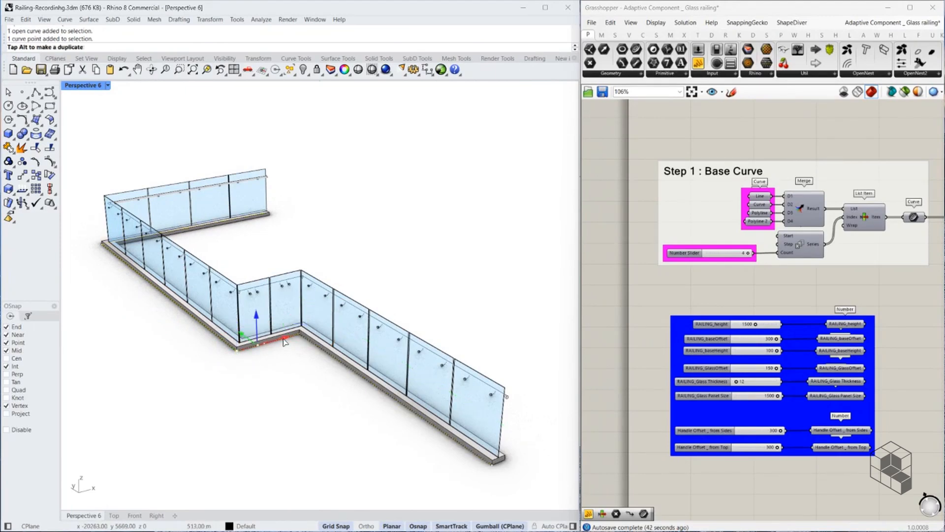
drag(284, 341, 293, 342)
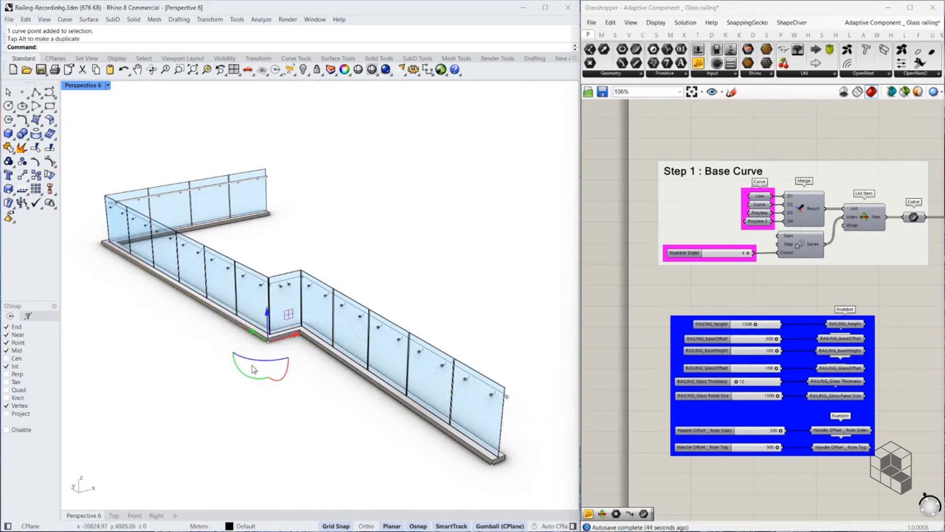
key(Escape)
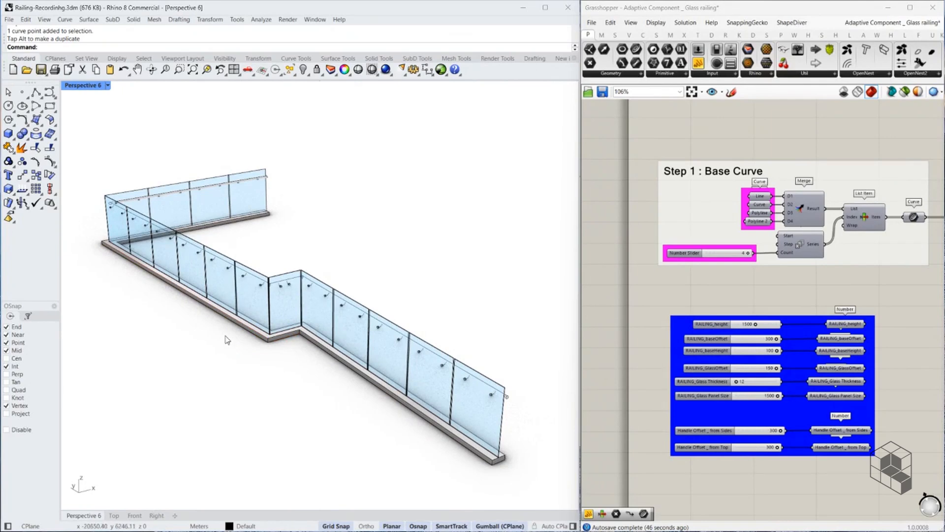
- Try rotating the whole stepped base polyline slightly, and undo the rotation
click(251, 335)
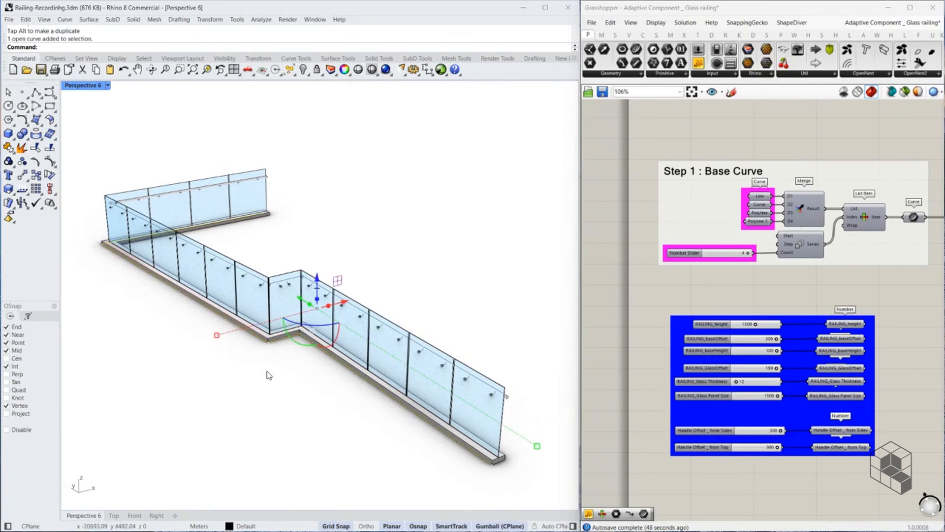
drag(299, 327, 305, 326)
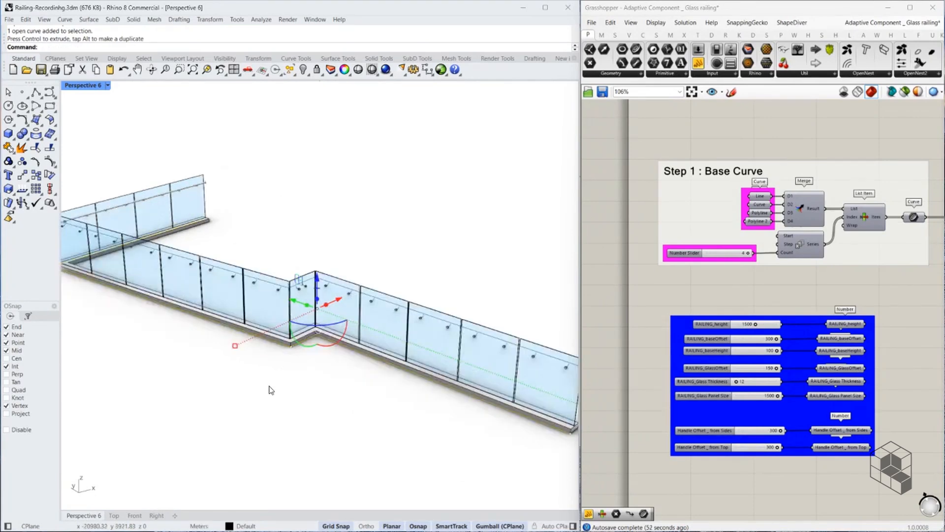
scroll(270, 386, up, 3)
key(Escape)
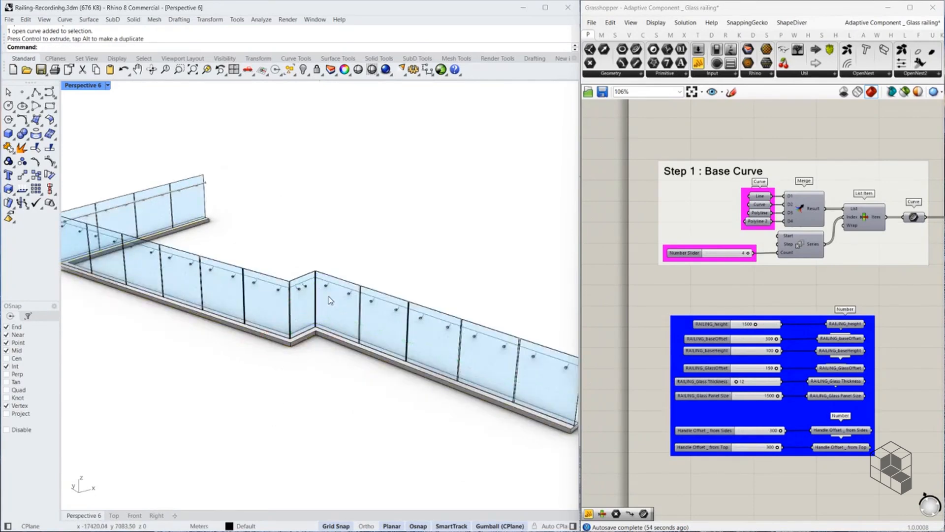
key(ctrl+z)
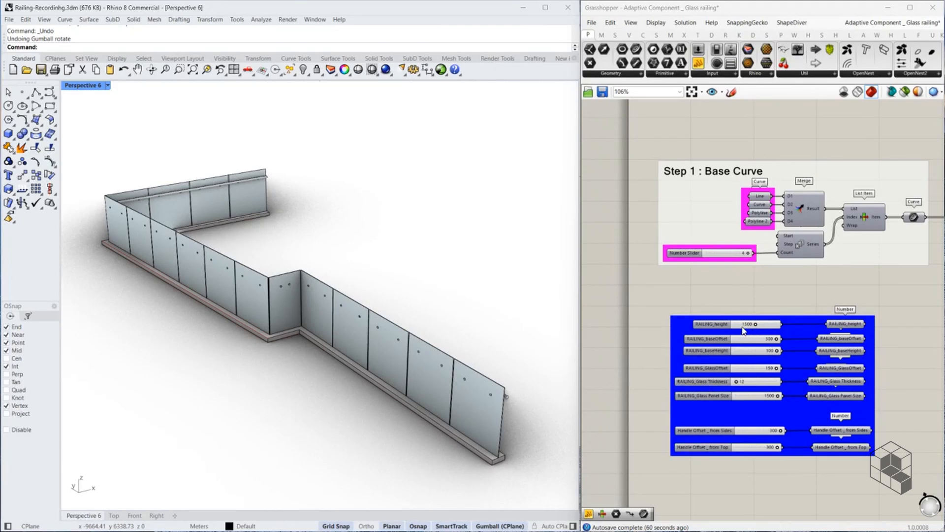
- Try other values for the railing height, base, glass offset, glass thickness, panel size and handle offsets, restoring each original value
drag(754, 324, 742, 327)
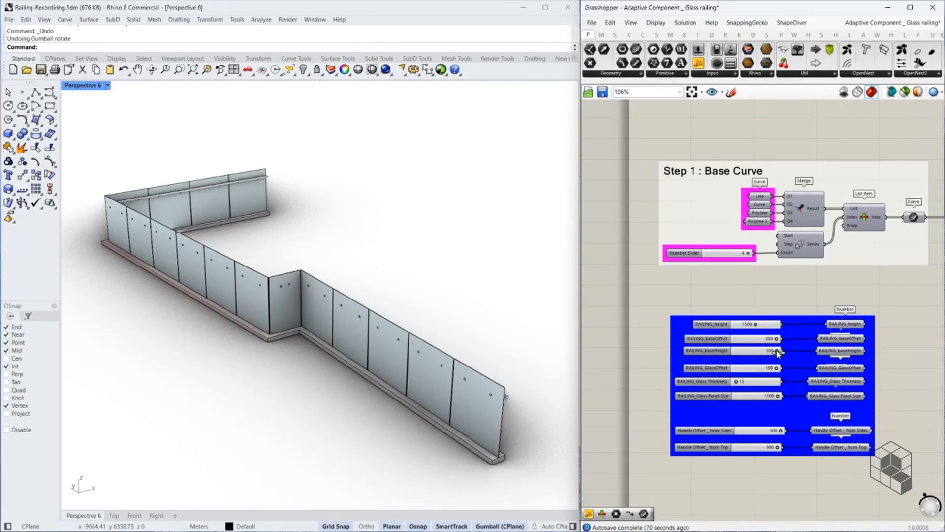
mouse_move(777, 351)
mouse_down()
mouse_move(750, 354)
mouse_move(778, 353)
mouse_move(771, 340)
mouse_move(735, 343)
mouse_move(779, 342)
mouse_up()
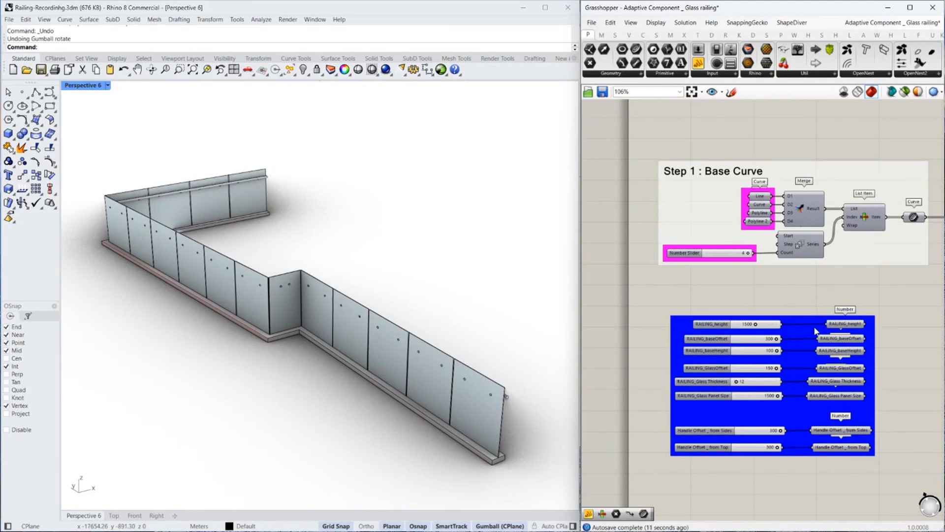
mouse_move(737, 382)
mouse_down()
mouse_move(749, 382)
mouse_move(728, 384)
mouse_up()
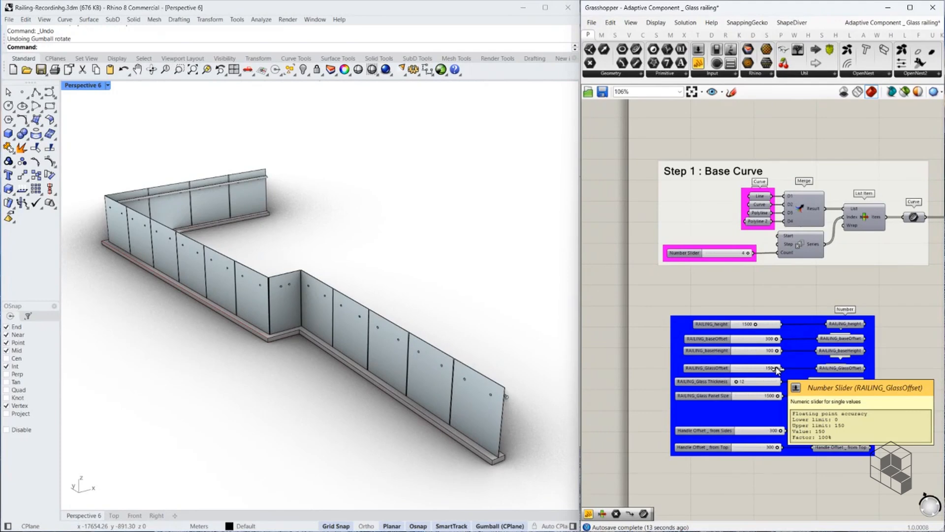
mouse_move(777, 370)
mouse_down()
mouse_move(737, 373)
mouse_move(786, 371)
mouse_up()
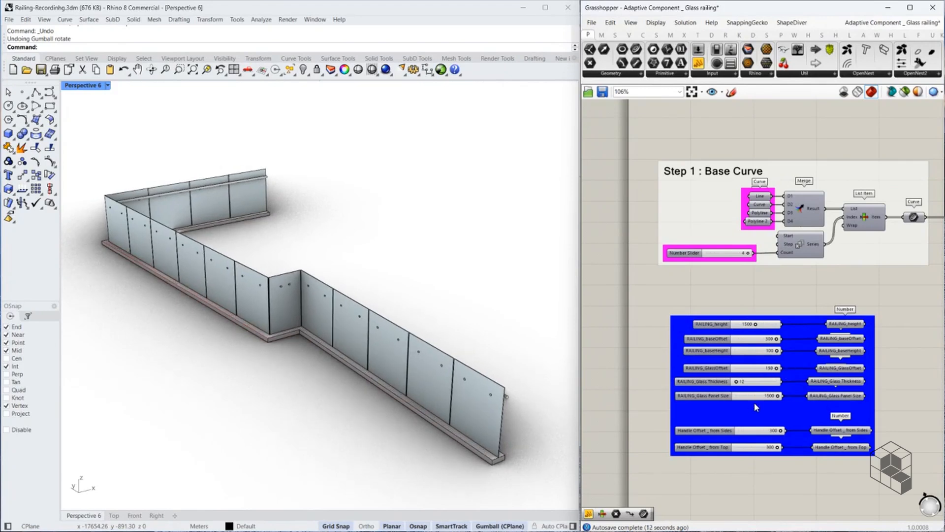
mouse_move(771, 401)
mouse_down()
mouse_move(744, 398)
mouse_move(783, 399)
mouse_up()
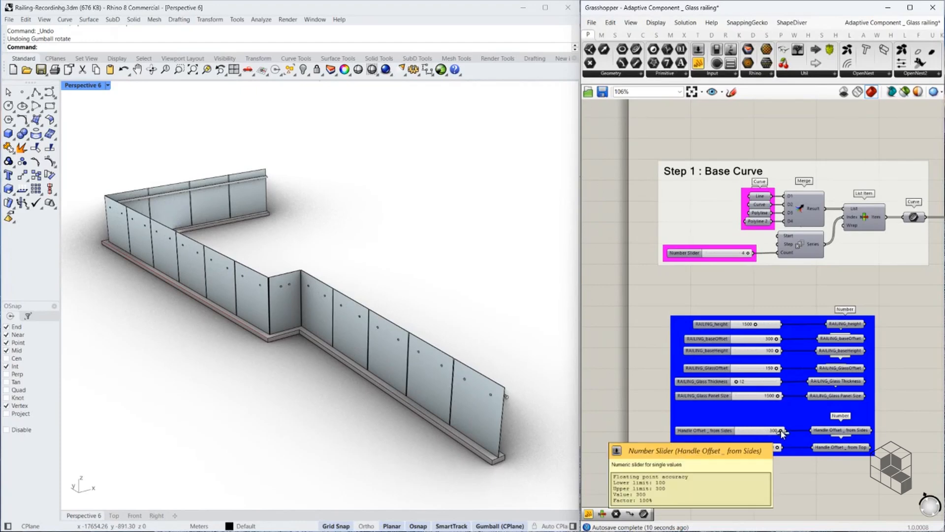
mouse_move(781, 431)
mouse_down()
mouse_move(742, 433)
mouse_move(778, 433)
mouse_up()
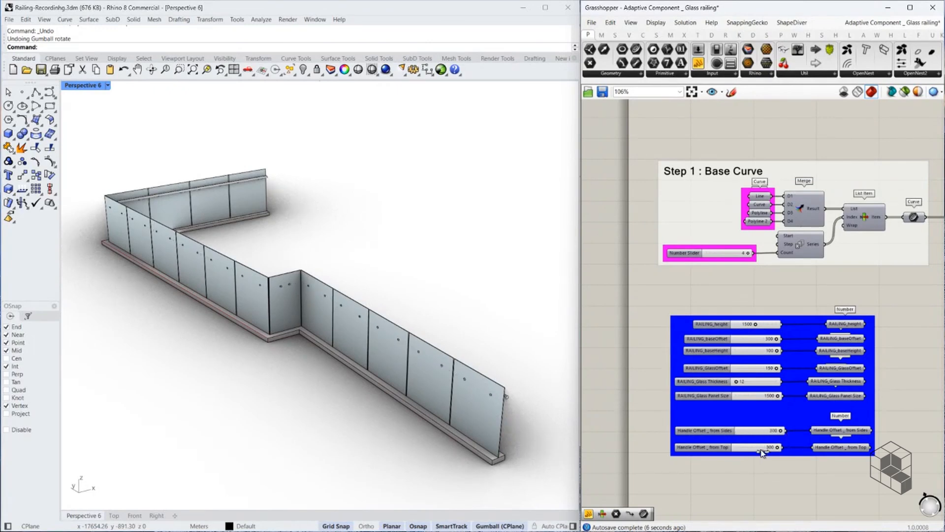
mouse_move(777, 448)
mouse_down()
mouse_move(734, 453)
mouse_move(781, 449)
mouse_up()
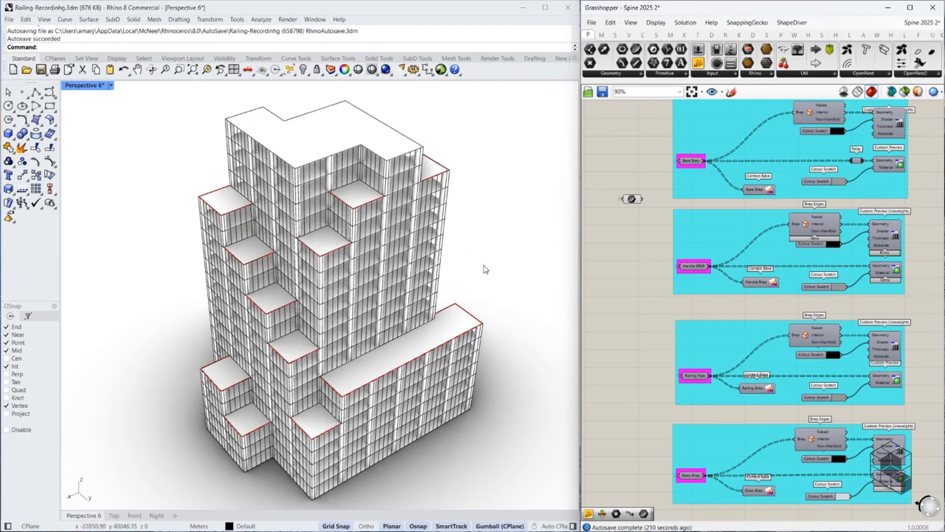
- Show only the selected curve component's preview to isolate the terrace edge curves
click(631, 199)
click(905, 92)
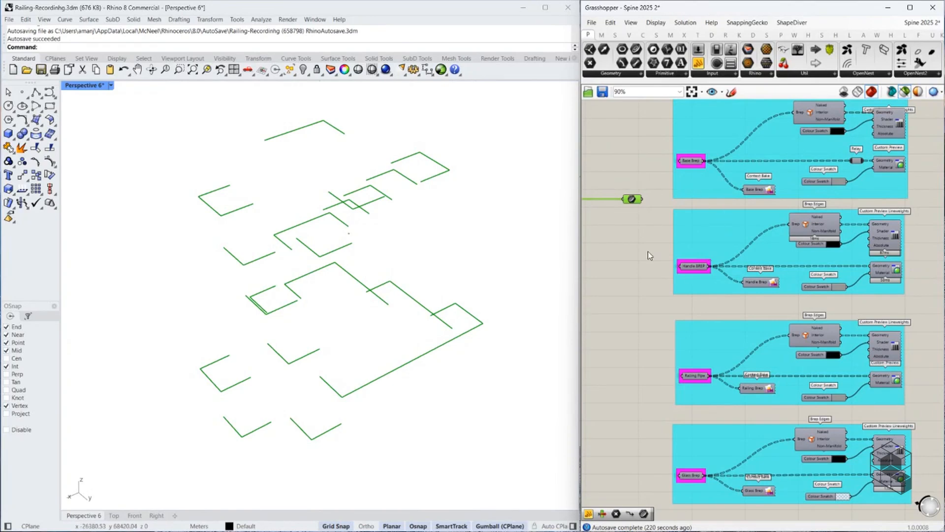
- Enable the preview of all custom preview components, and show the full model again to inspect the railings on the building's terraces
drag(923, 112, 868, 503)
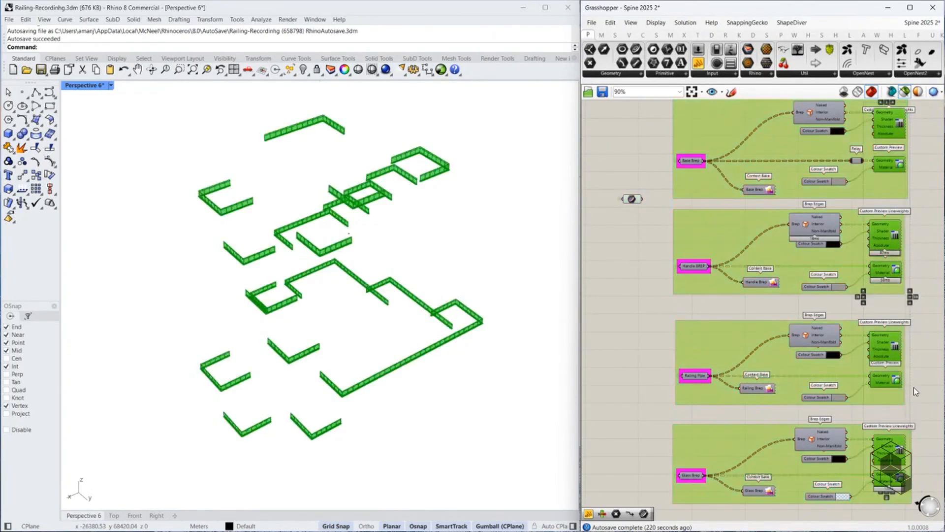
middle_click(914, 387)
click(934, 367)
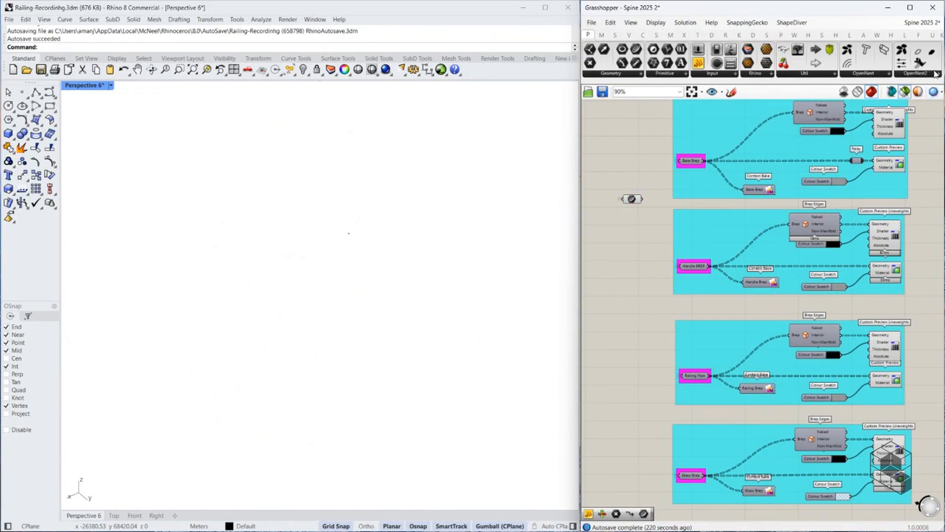
click(905, 92)
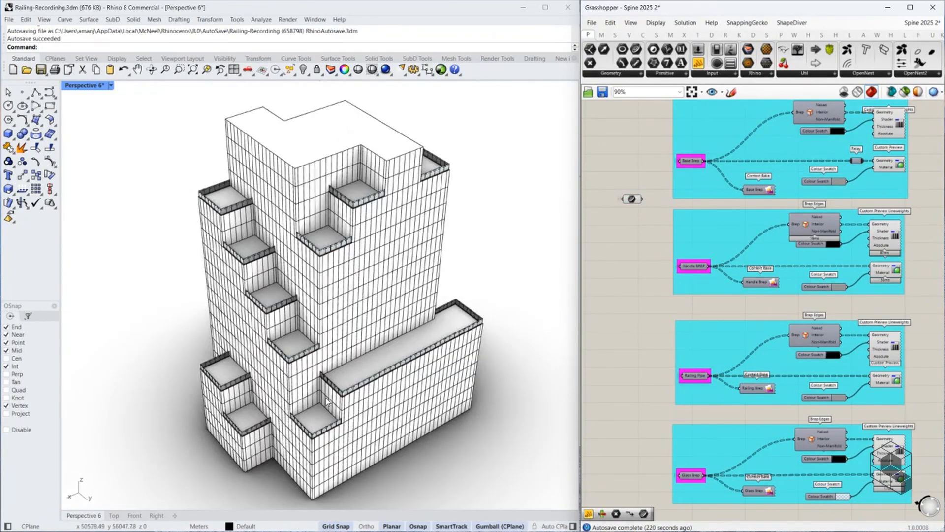
scroll(307, 361, up, 10)
scroll(351, 388, down, 8)
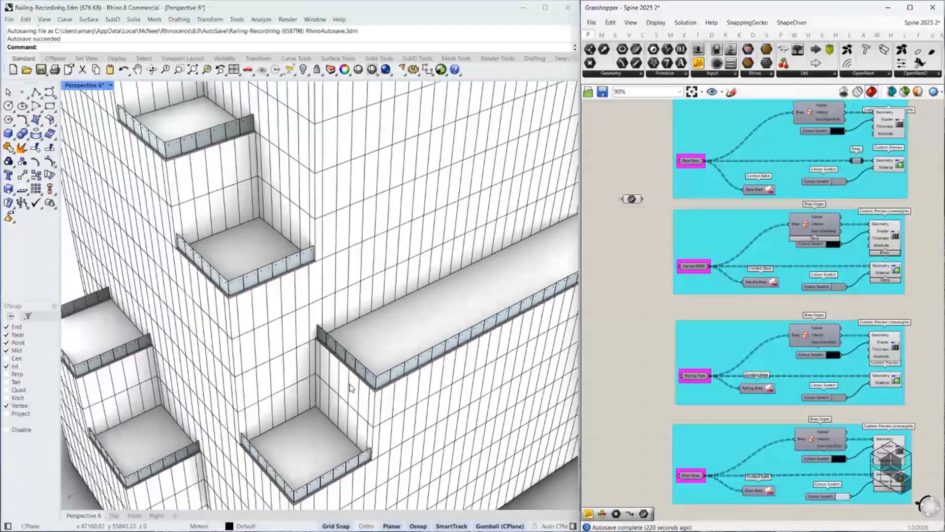
right_drag(276, 184, 254, 308)
scroll(253, 307, down, 6)
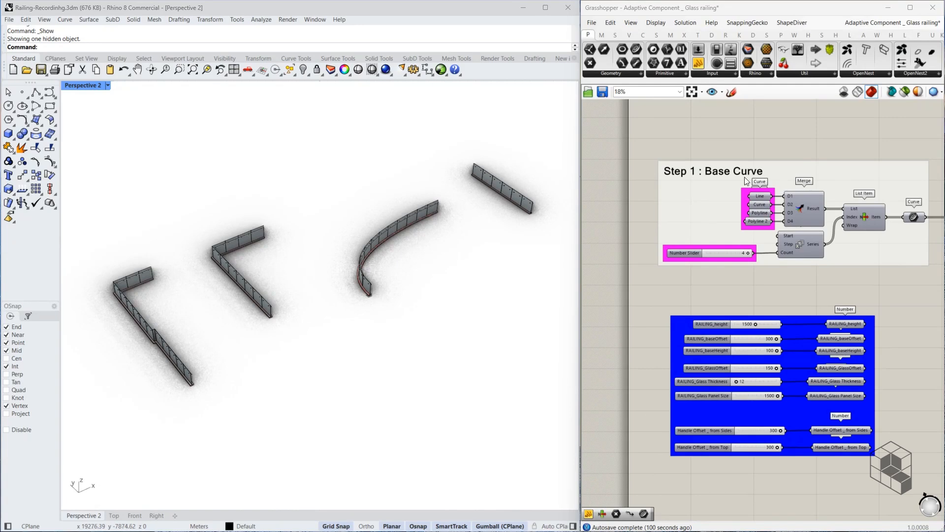
- Widen the Grasshopper window and preview the Curve, Polyline and Polyline 2 inputs of the base curve group one at a time
drag(580, 305, 451, 307)
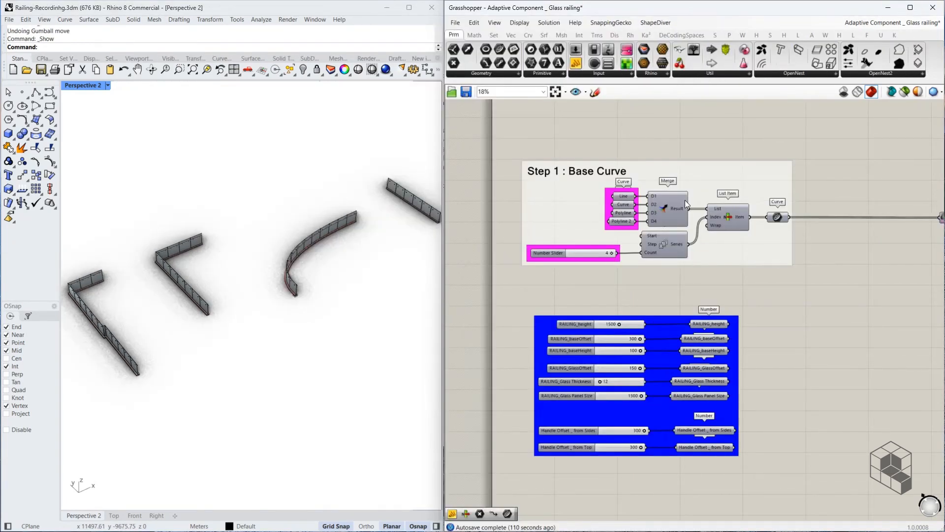
scroll(618, 175, up, 4)
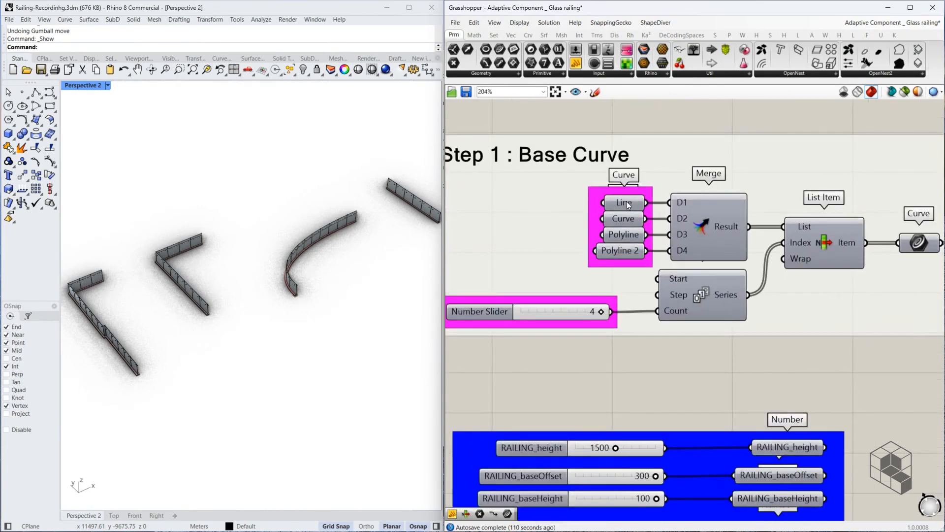
click(624, 217)
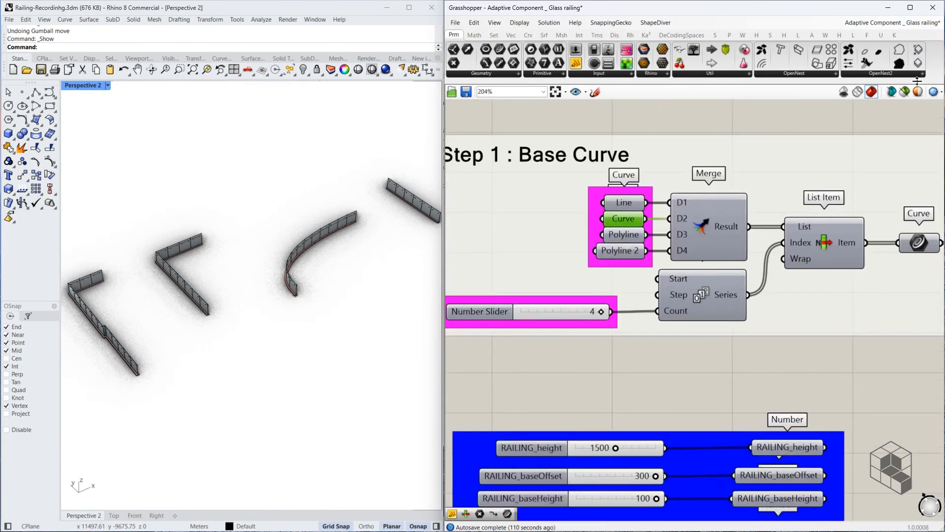
click(905, 92)
click(624, 234)
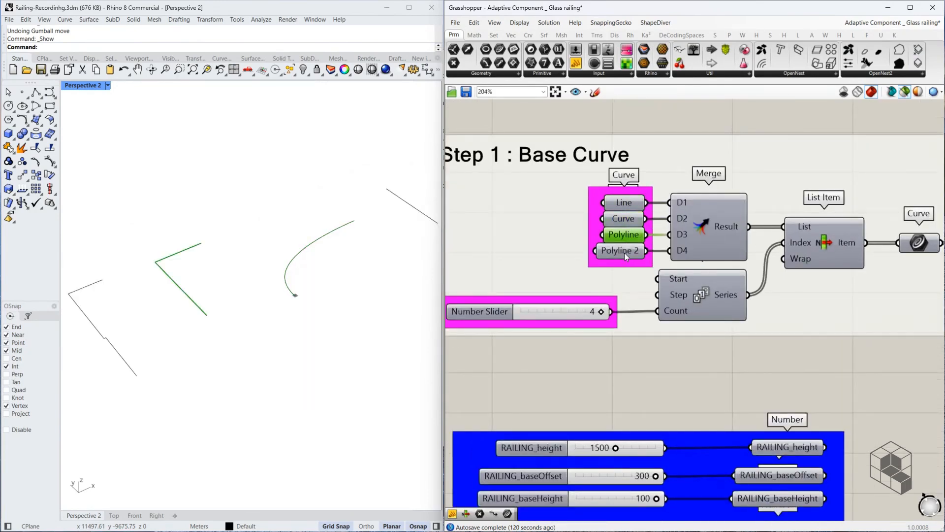
click(621, 251)
- Draw a degree 3 S-shaped control point curve with five points beside the existing arc-like curve
scroll(398, 251, down, 4)
scroll(374, 246, up, 3)
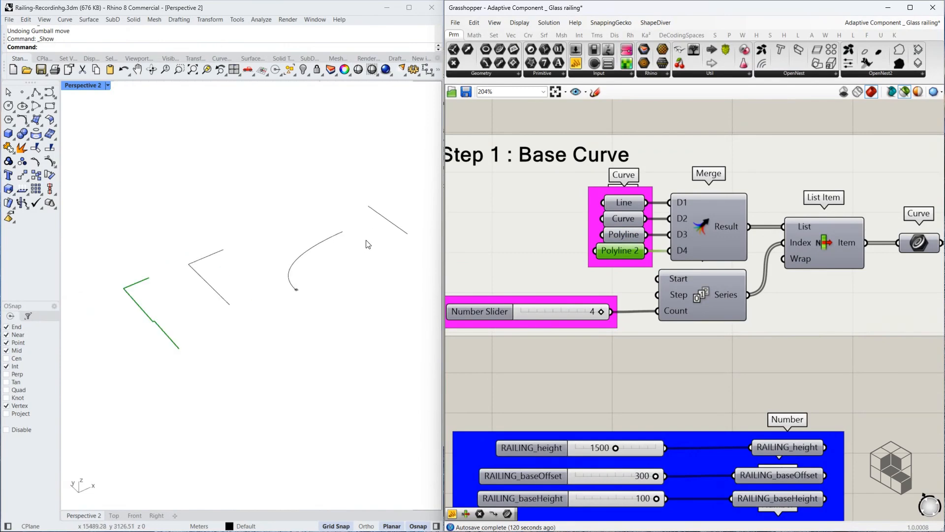
click(49, 92)
click(305, 335)
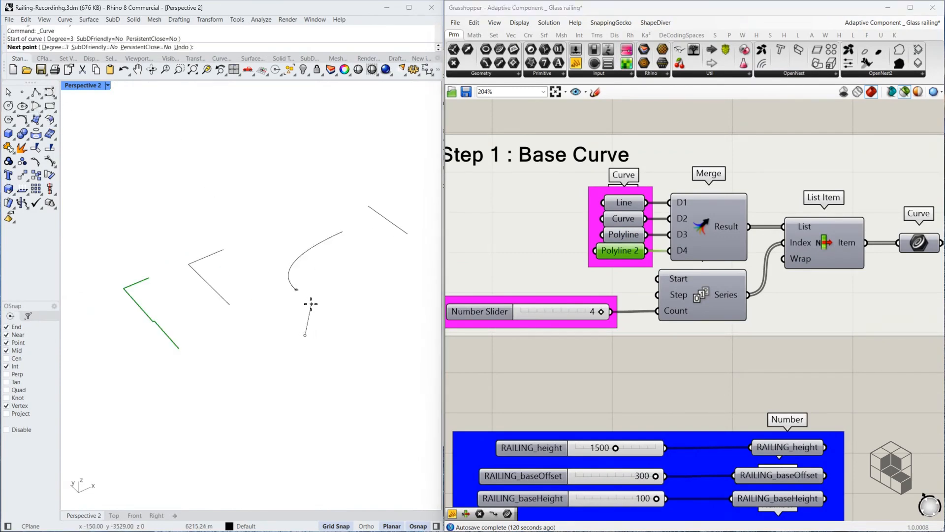
click(312, 304)
click(358, 297)
click(393, 293)
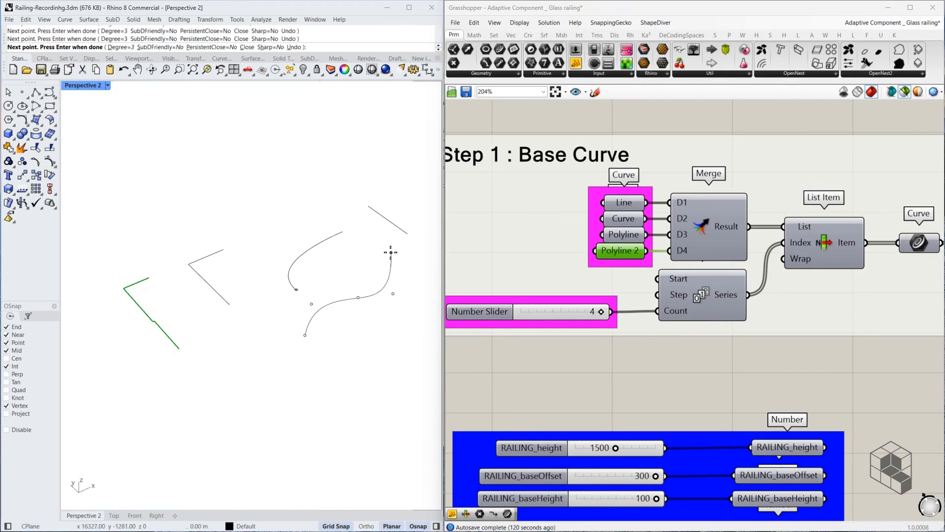
click(391, 252)
key(Return)
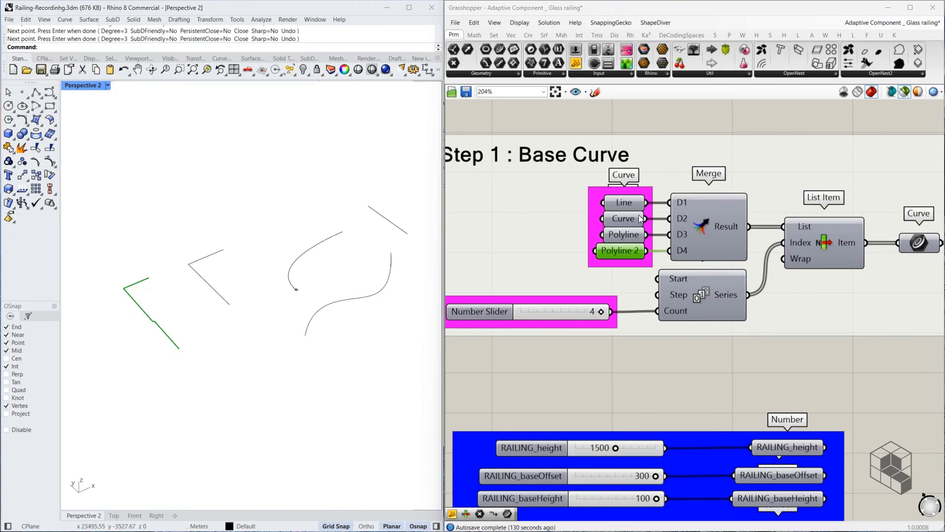
- Assign the new S-shaped curve as the referenced geometry of the Curve input in the Step 1 base curve group
right_click(640, 219)
click(655, 344)
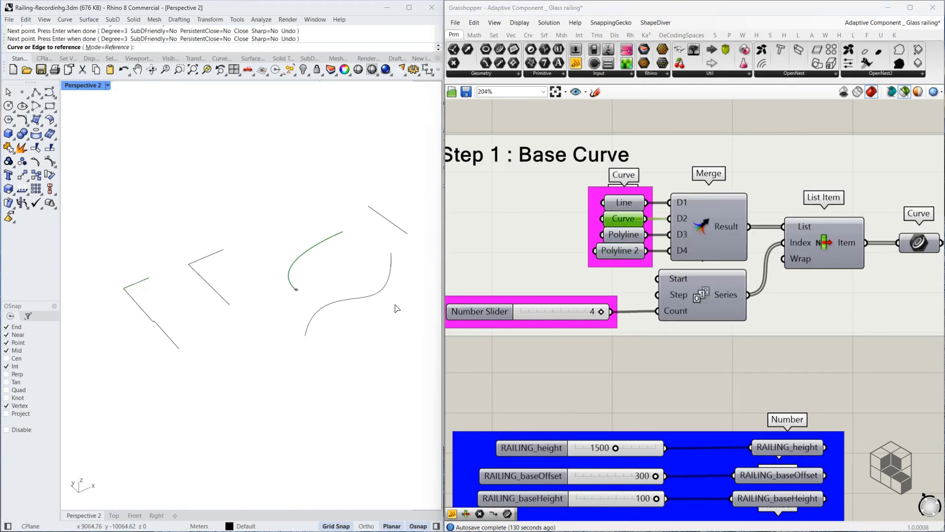
click(379, 294)
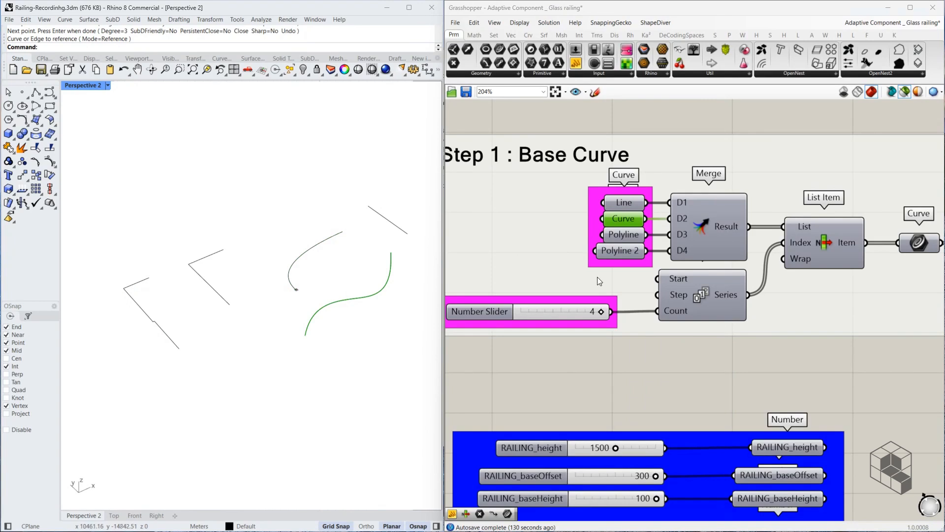
- Preview the List Item and output Curve of Step 1, and check the Line, Curve, Polyline and Polyline 2 inputs one at a time
scroll(615, 325, down, 2)
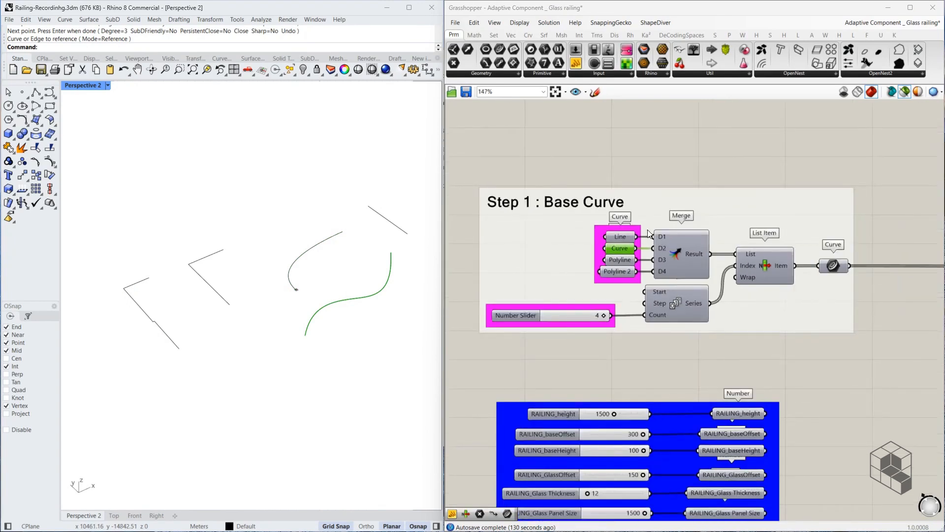
click(769, 270)
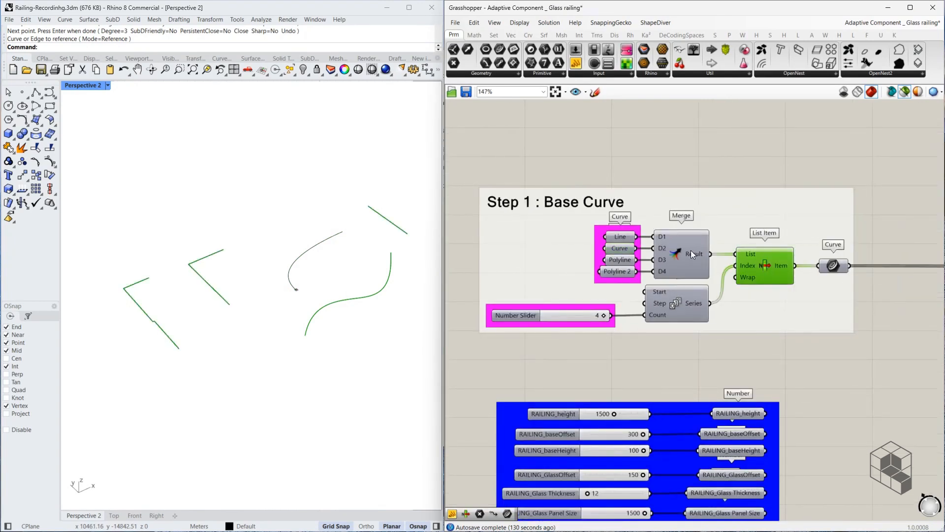
click(833, 266)
scroll(619, 232, up, 3)
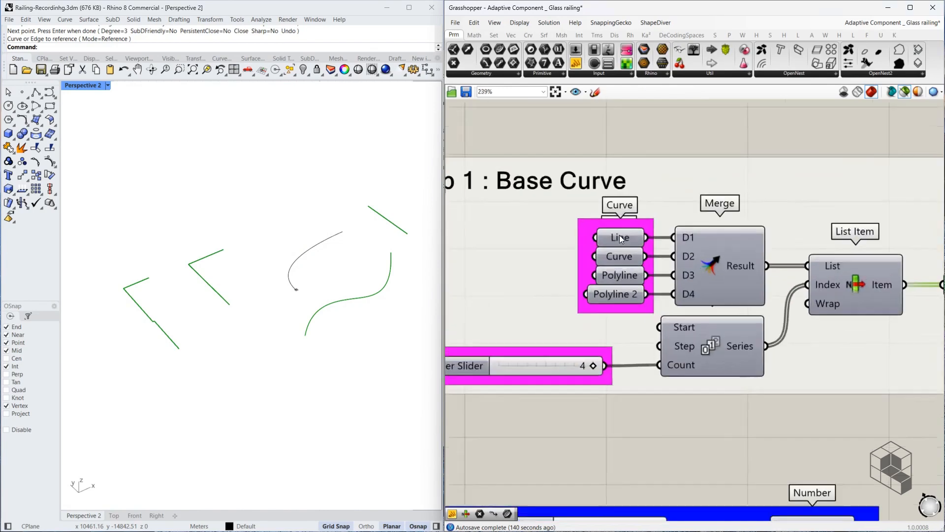
click(619, 237)
click(617, 259)
click(615, 282)
click(612, 299)
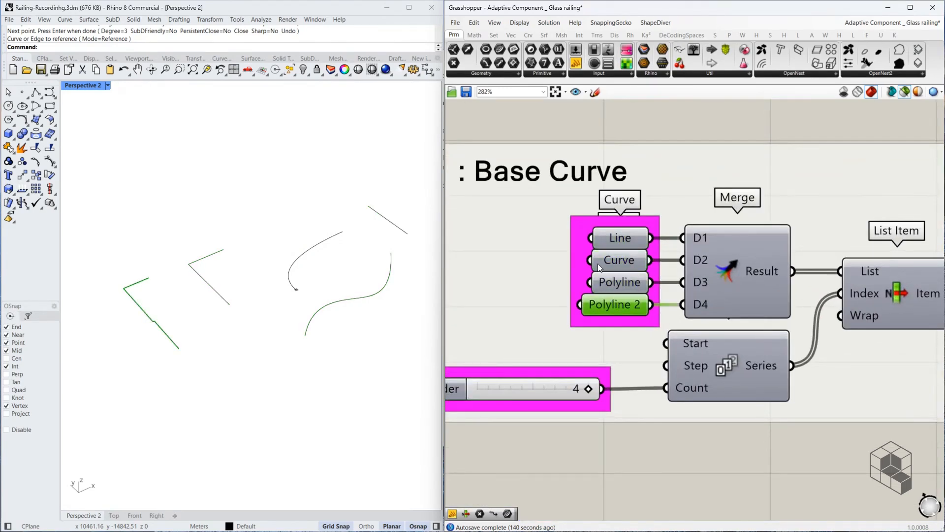
- Preview the Curve component after Get Geometry and the profile curve output following Clean Tree
scroll(598, 264, down, 5)
right_drag(722, 289, 561, 295)
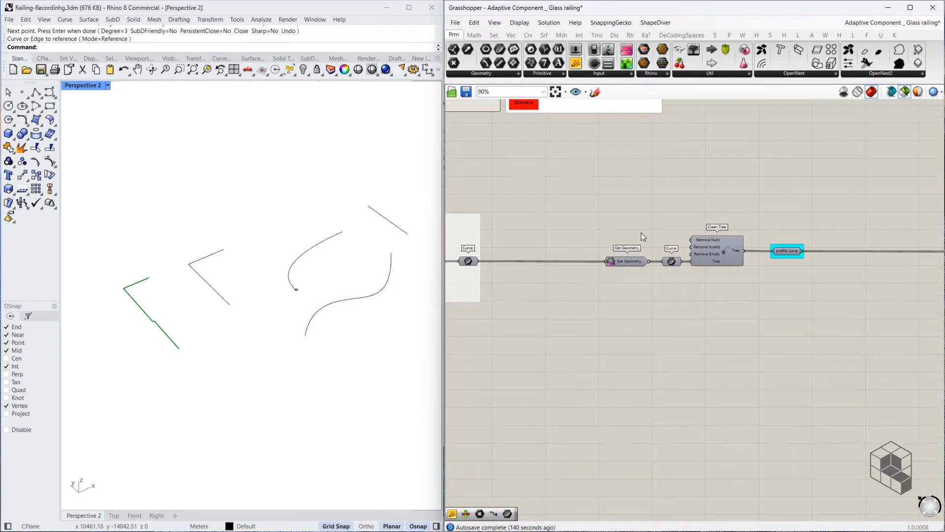
scroll(668, 230, up, 4)
click(675, 310)
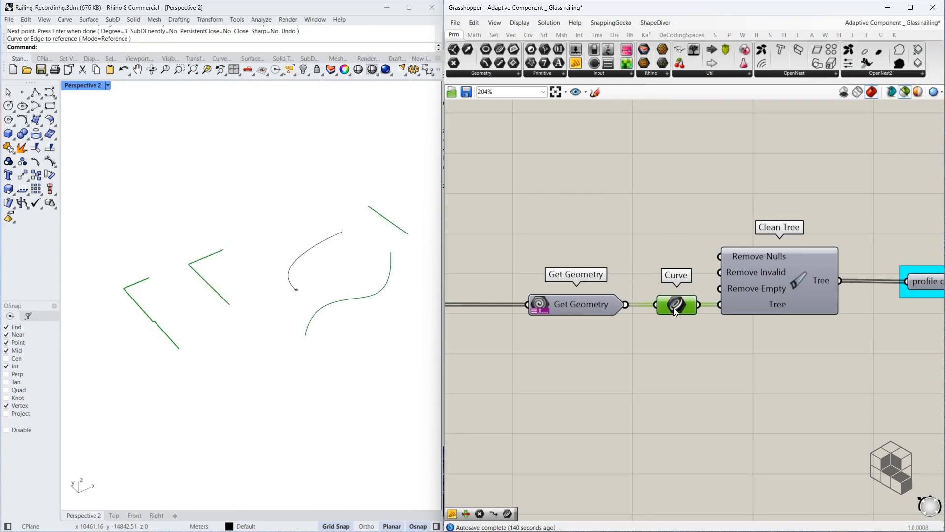
right_drag(840, 338, 657, 337)
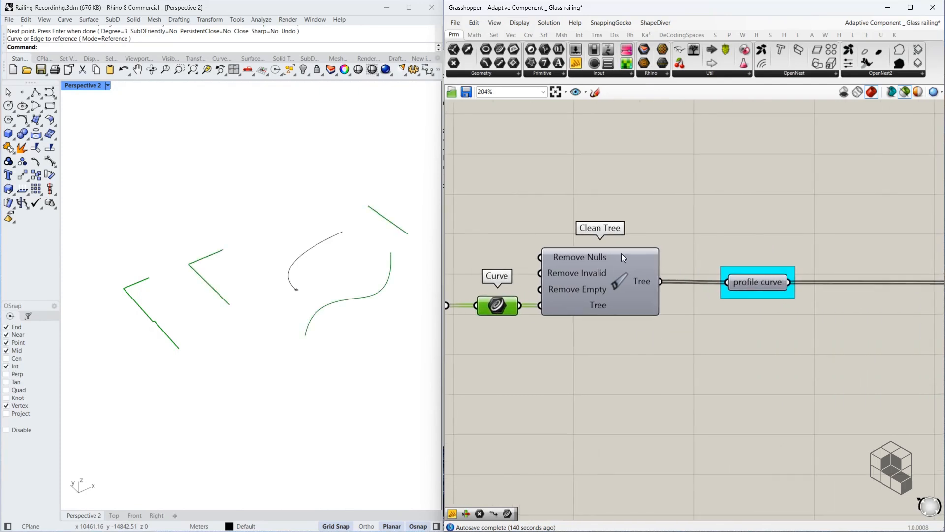
click(757, 283)
- Examine the Step 2 Unify Curve Direction group against the previewed base curves, looking closely at the two polylines
right_drag(827, 322, 598, 313)
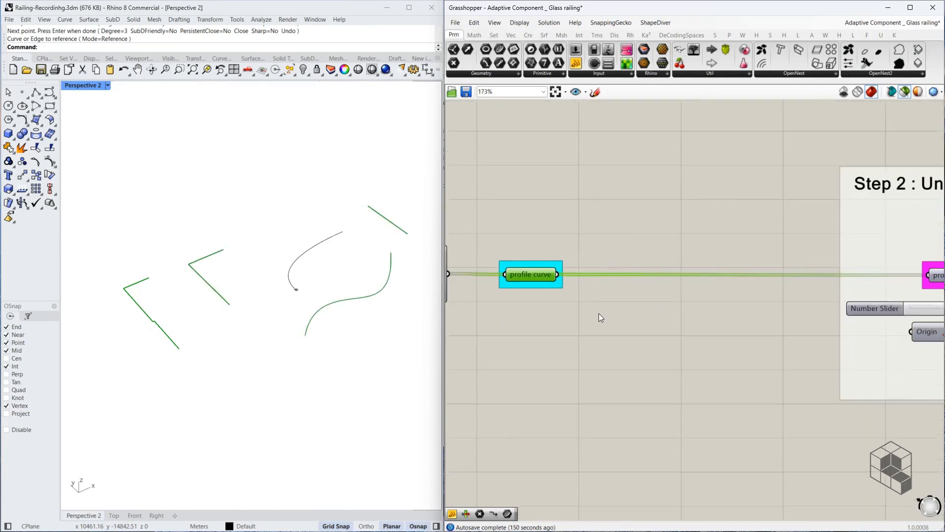
scroll(599, 313, down, 3)
scroll(838, 297, up, 3)
right_drag(837, 296, 632, 296)
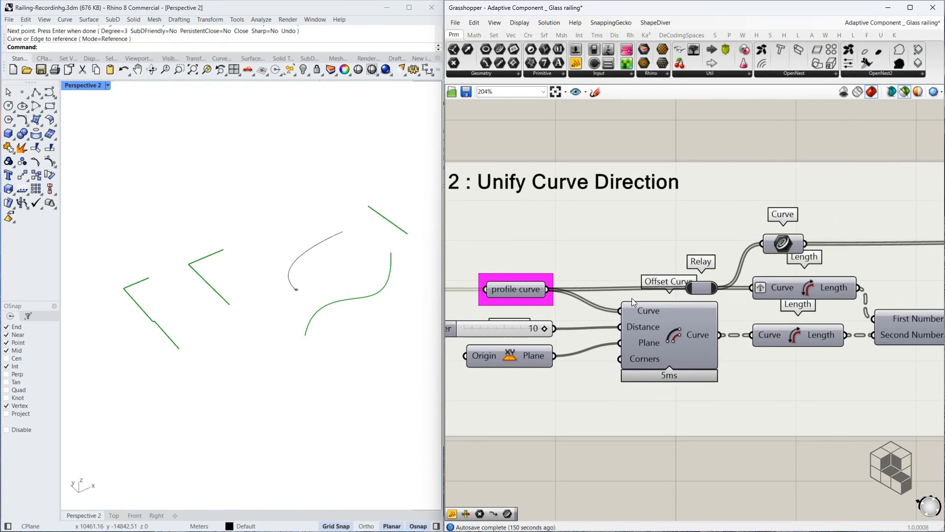
scroll(567, 273, down, 2)
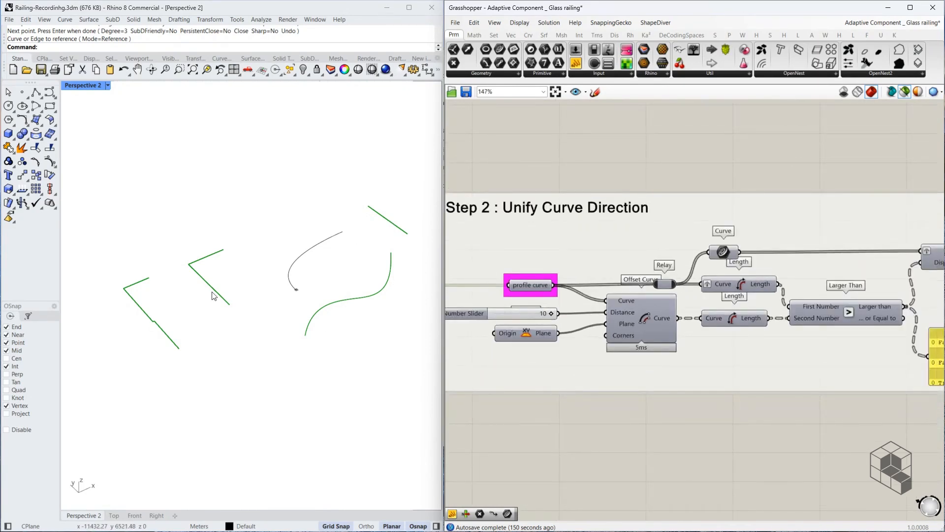
scroll(125, 301, up, 3)
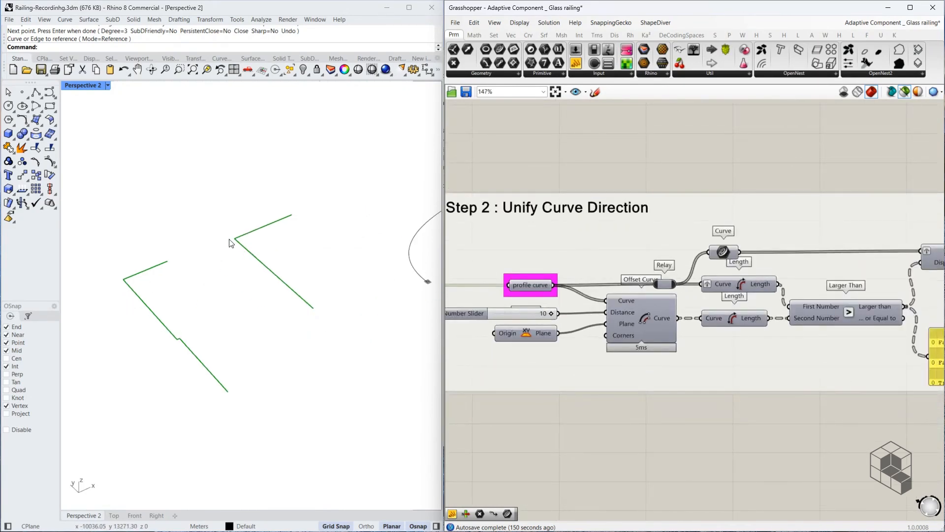
scroll(192, 311, down, 3)
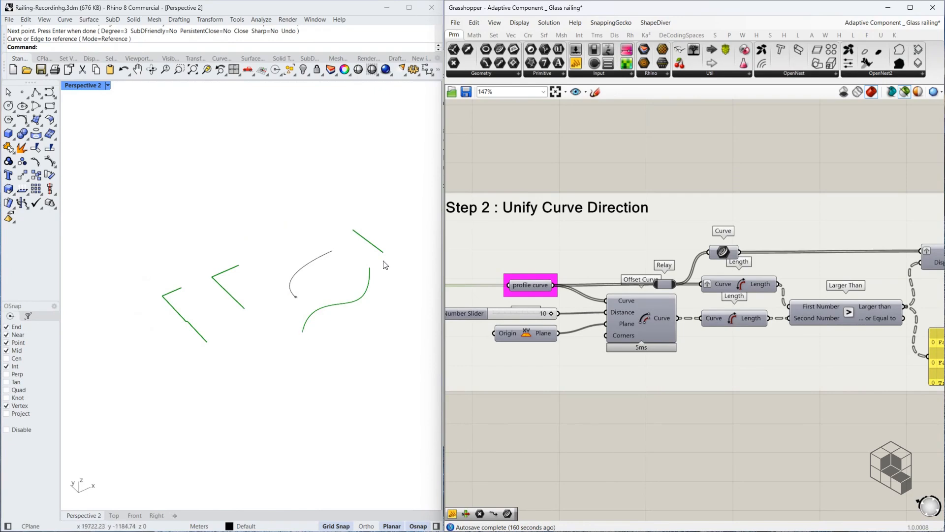
scroll(345, 306, up, 1)
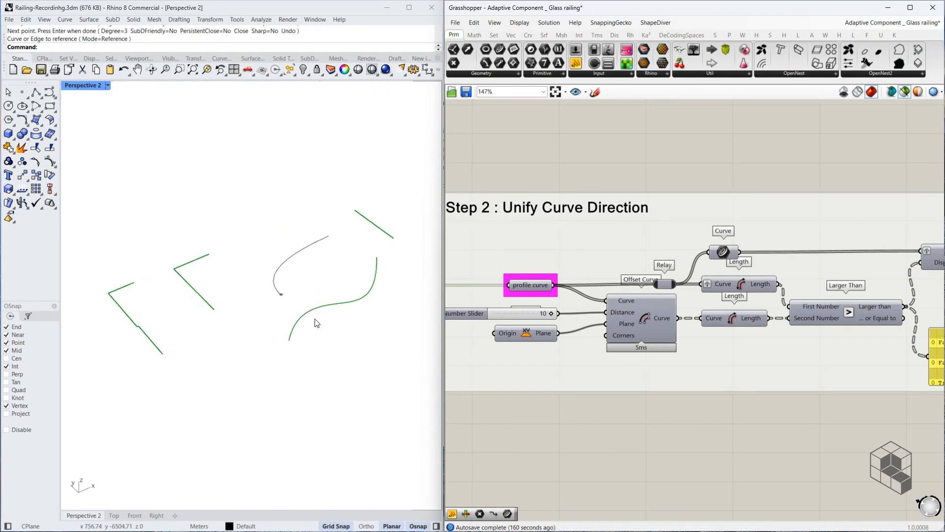
scroll(308, 312, up, 2)
scroll(335, 343, down, 3)
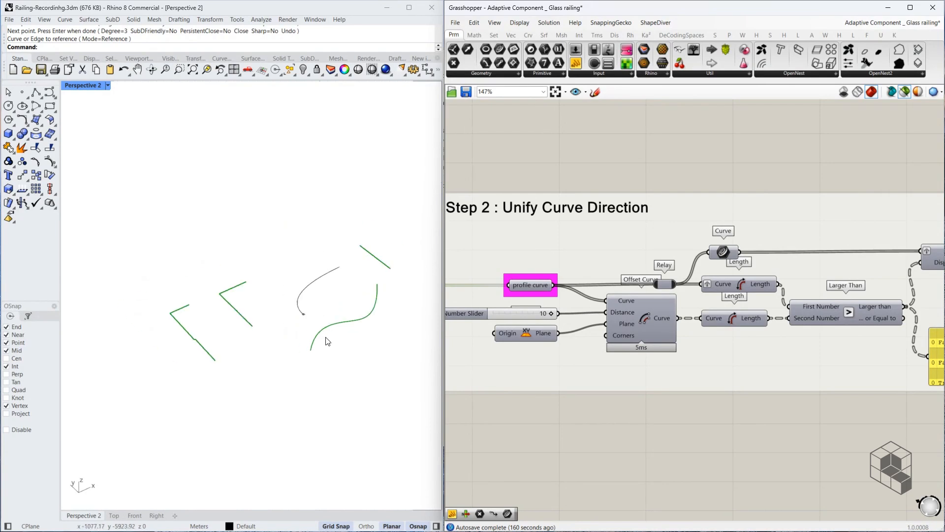
scroll(194, 321, up, 4)
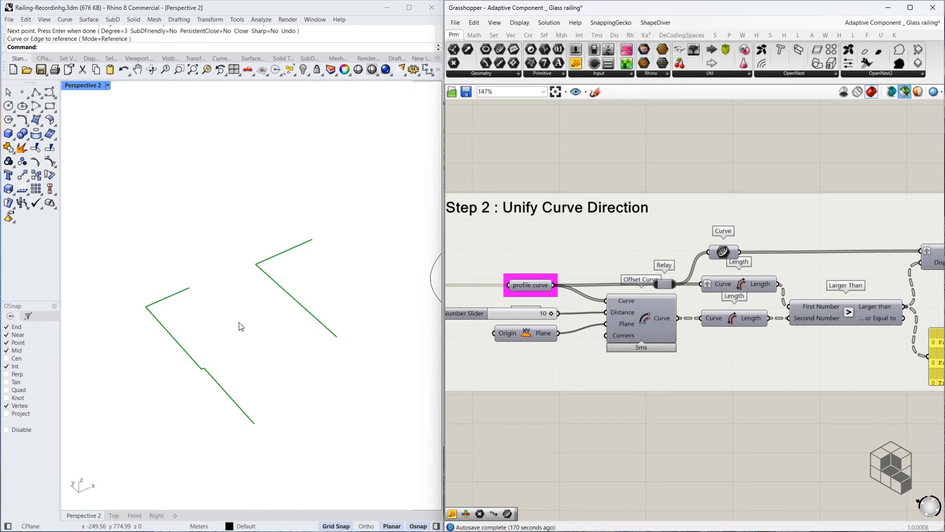
- Compare the bare profile curve with the full railing preview at the stepped polyline's kink, and keep the full preview on
scroll(217, 344, up, 5)
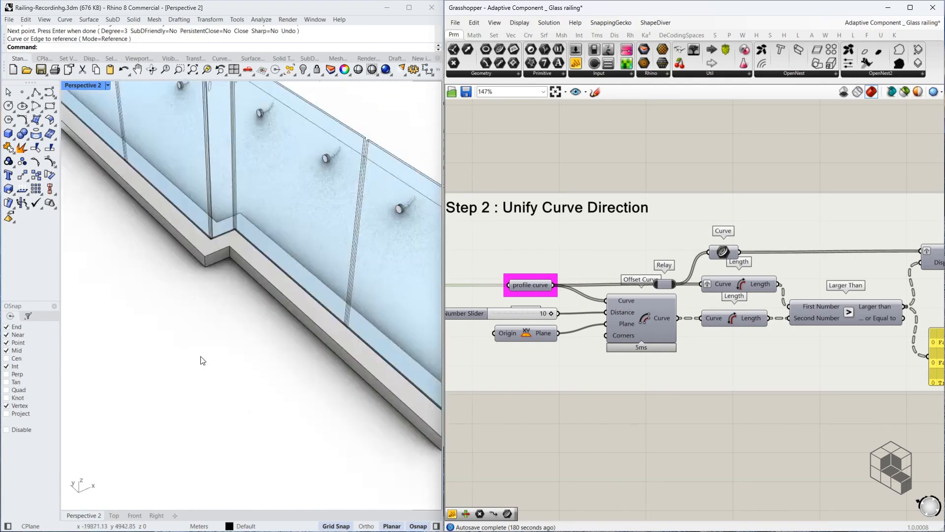
click(902, 92)
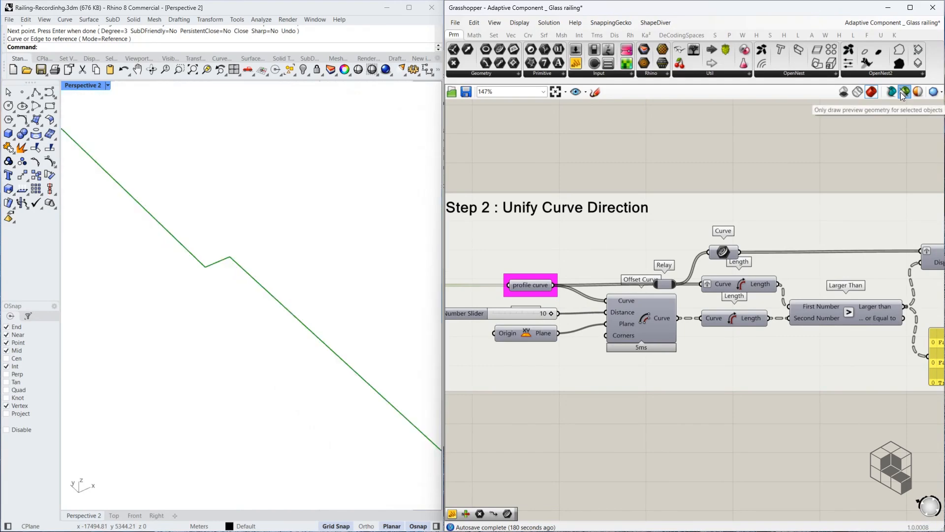
click(902, 94)
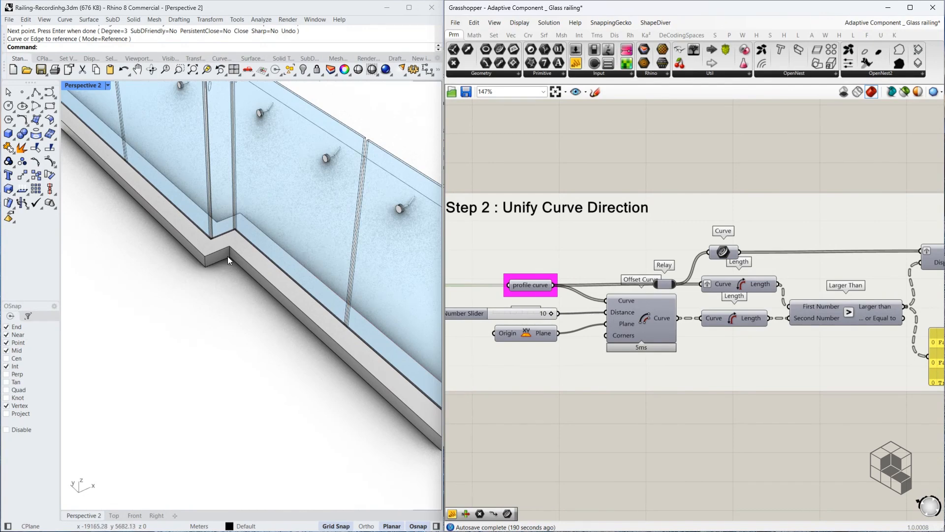
scroll(306, 312, down, 10)
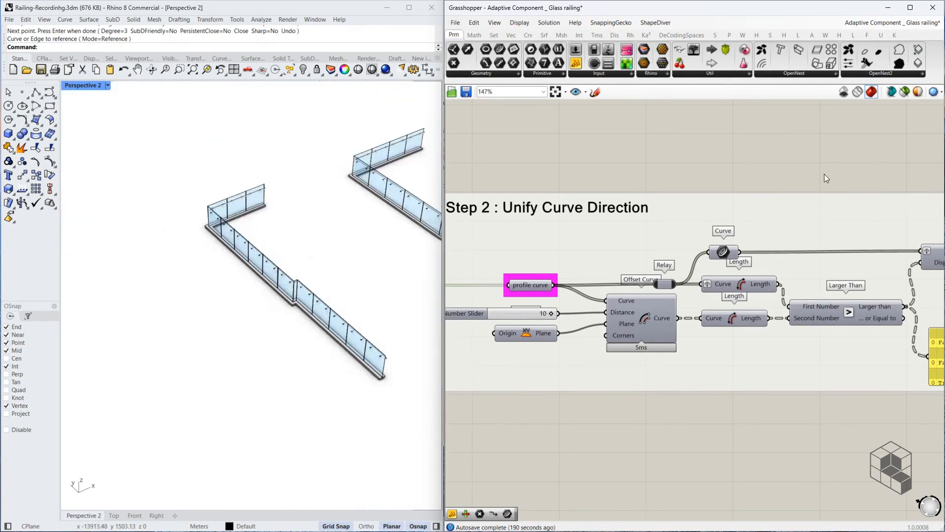
- Select the profile curve output of the Step 2 group and inspect the railing generated along the straight line
scroll(702, 176, down, 2)
right_drag(814, 167, 497, 180)
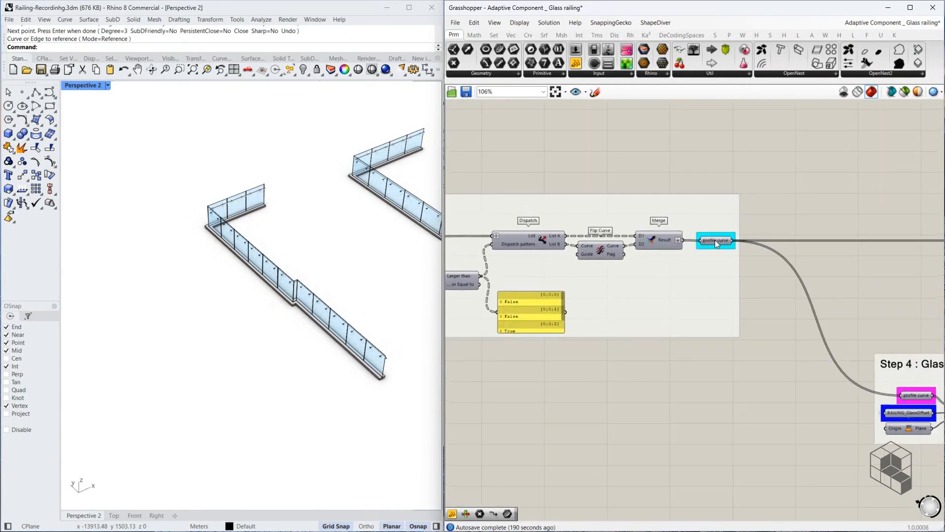
right_drag(744, 298, 475, 257)
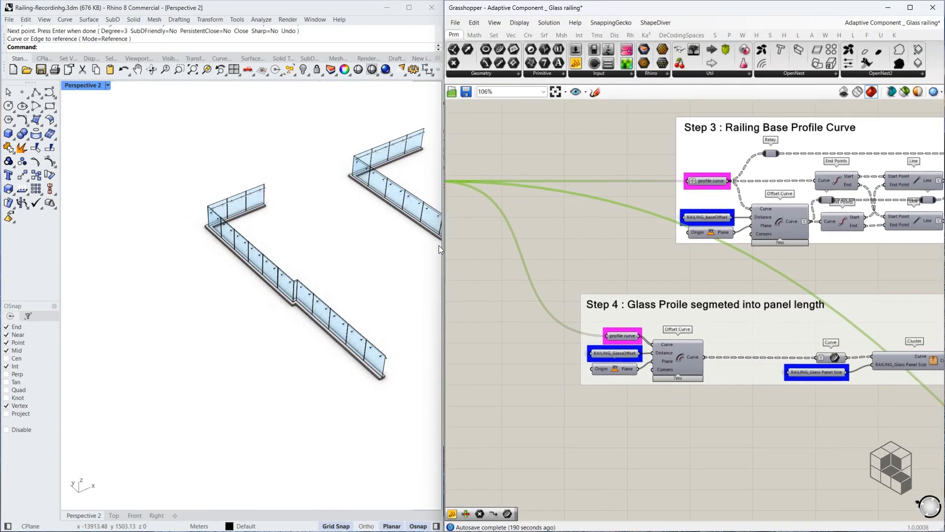
right_drag(536, 256, 777, 256)
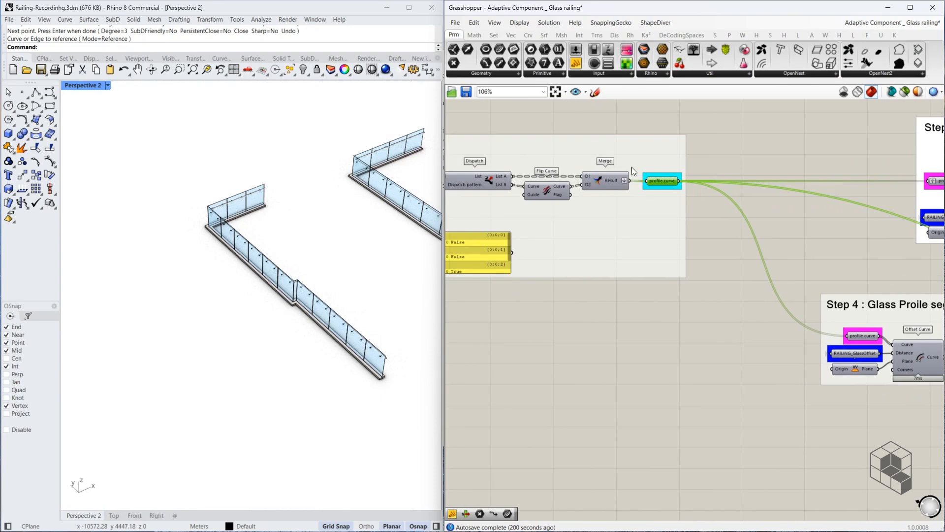
scroll(166, 250, down, 11)
scroll(395, 193, up, 13)
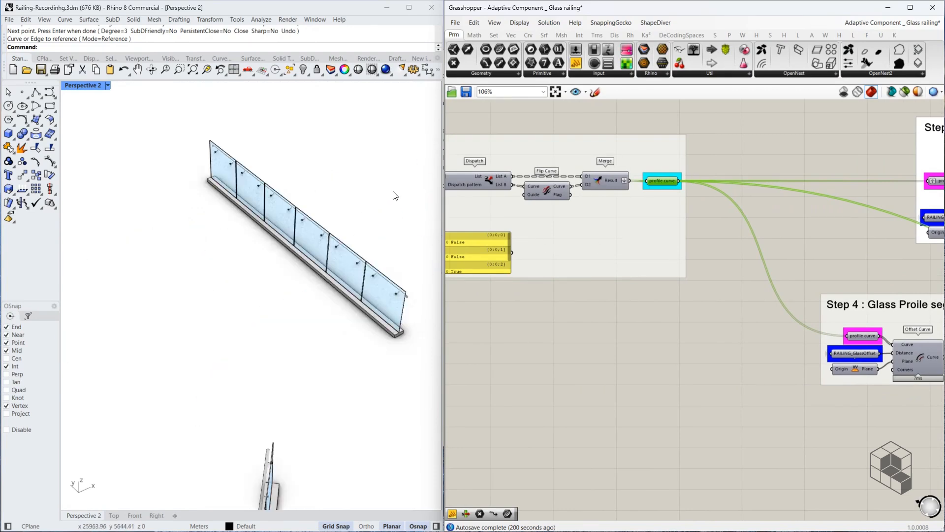
scroll(276, 219, up, 4)
scroll(283, 213, down, 6)
scroll(284, 217, up, 4)
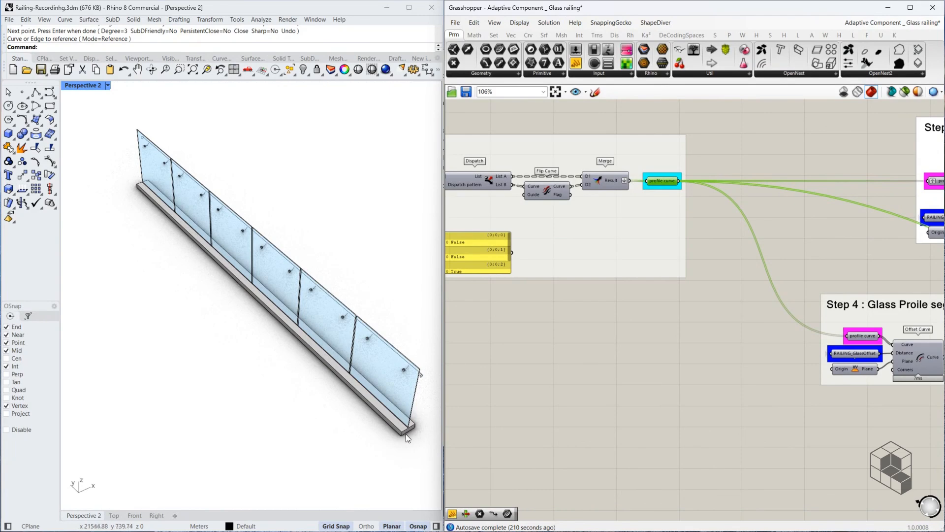
- Isolate the straight profile curve, mark its ends and sides with red freehand strokes, and clear the marks to restore the full railing preview
click(906, 90)
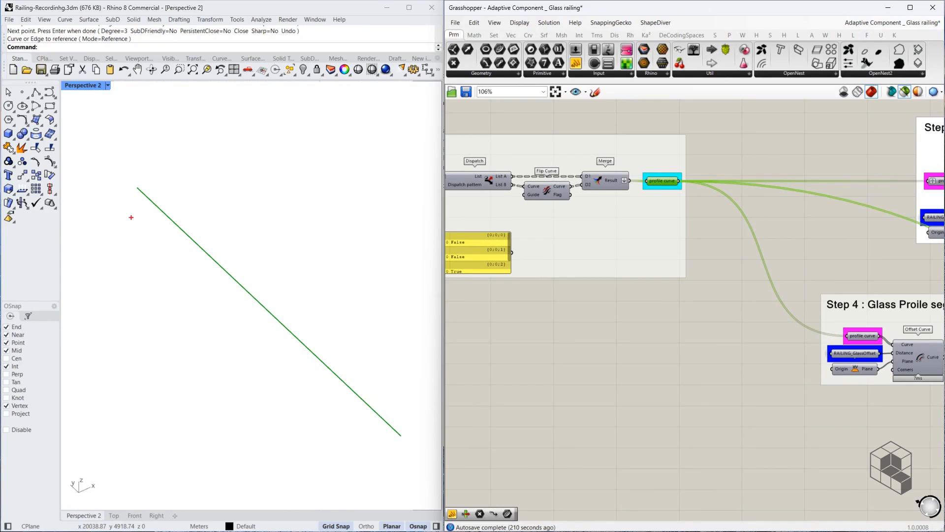
drag(133, 187, 82, 224)
drag(398, 438, 312, 475)
drag(97, 218, 127, 224)
mouse_move(137, 217)
mouse_down()
mouse_move(151, 291)
mouse_move(268, 384)
mouse_up()
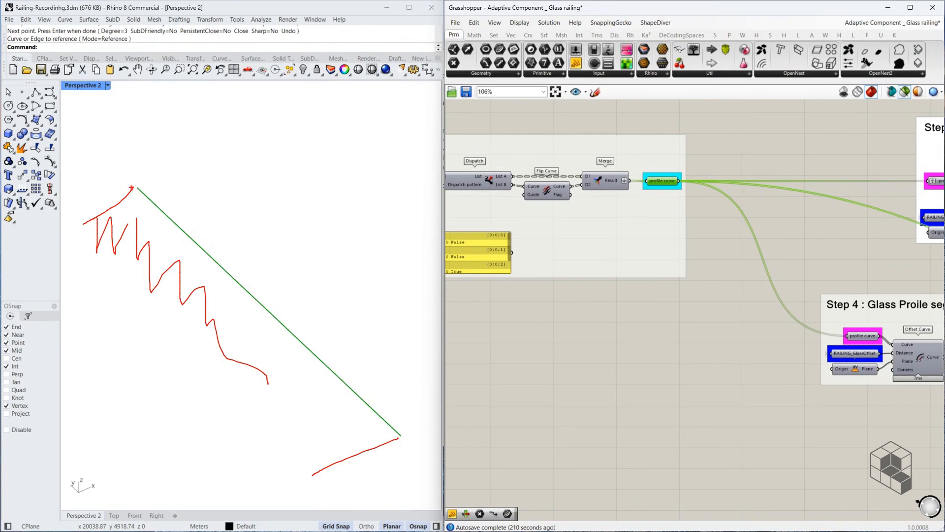
drag(139, 186, 324, 344)
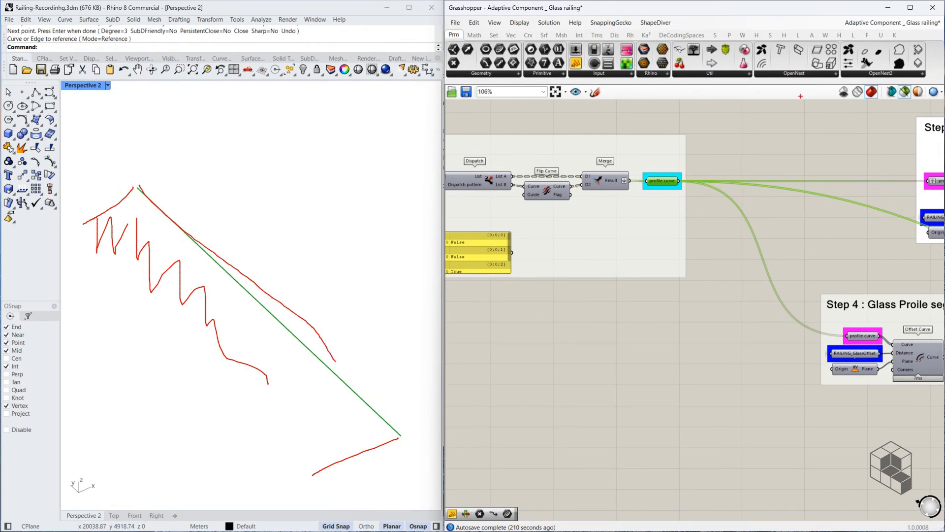
key(Escape)
click(902, 96)
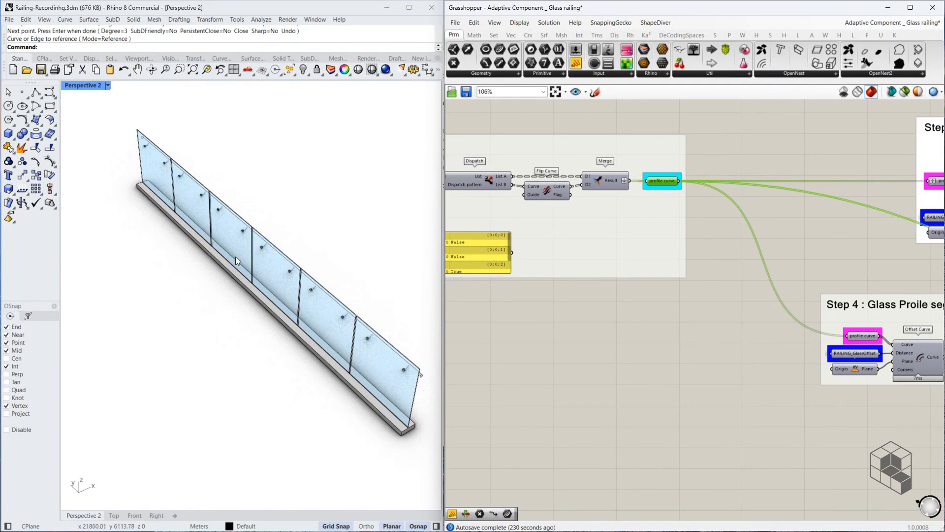
- Flip the direction of the straight base line under the railing with the Flip command
click(227, 275)
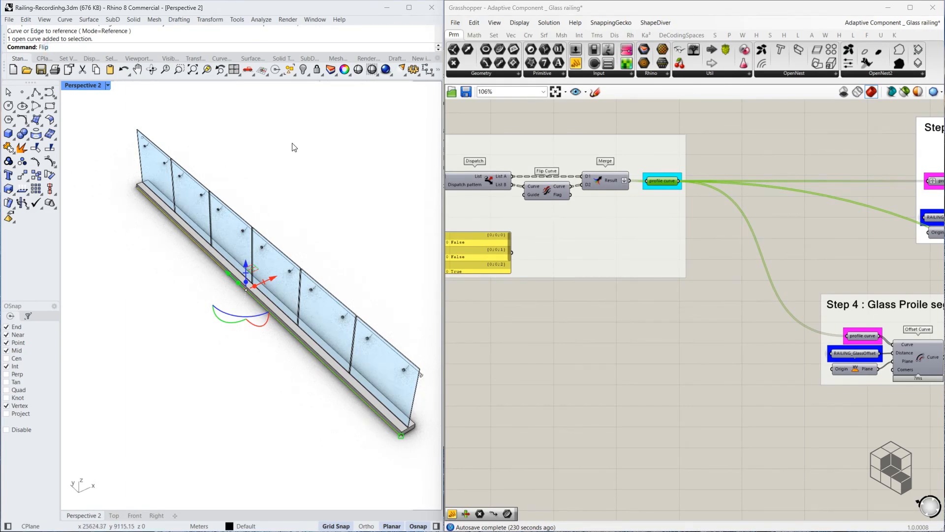
text(Flip)
key(Return)
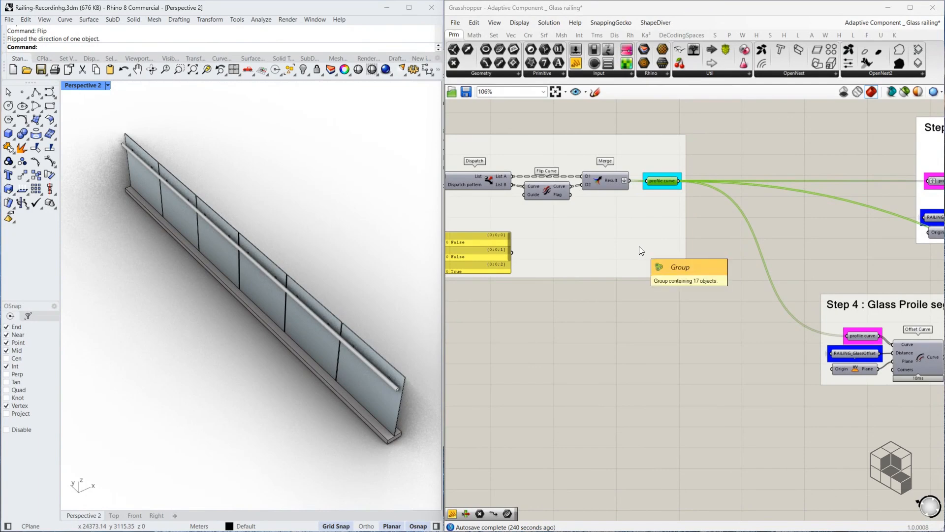
- Show only the selected profile curve's preview and look over the Step 3 Railing Base Profile Curve group
scroll(556, 268, down, 3)
right_drag(739, 260, 589, 255)
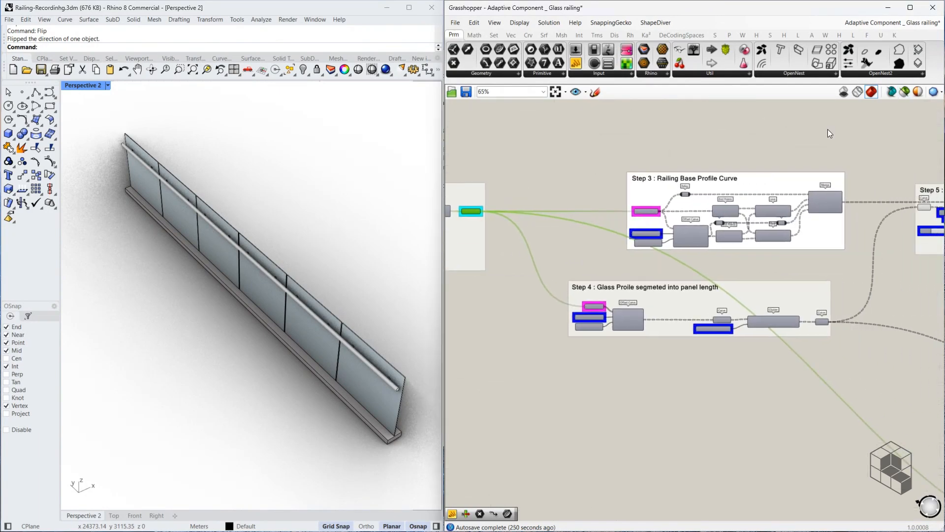
click(905, 92)
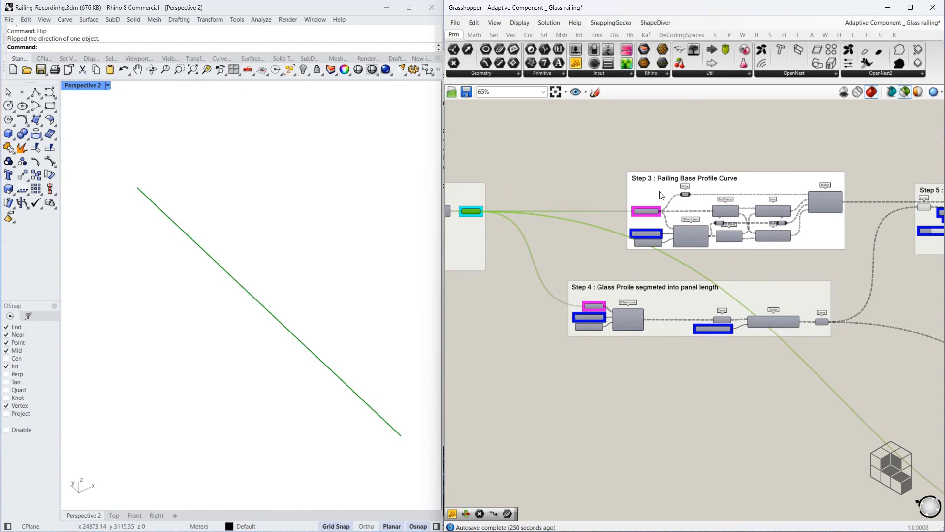
scroll(719, 155, up, 3)
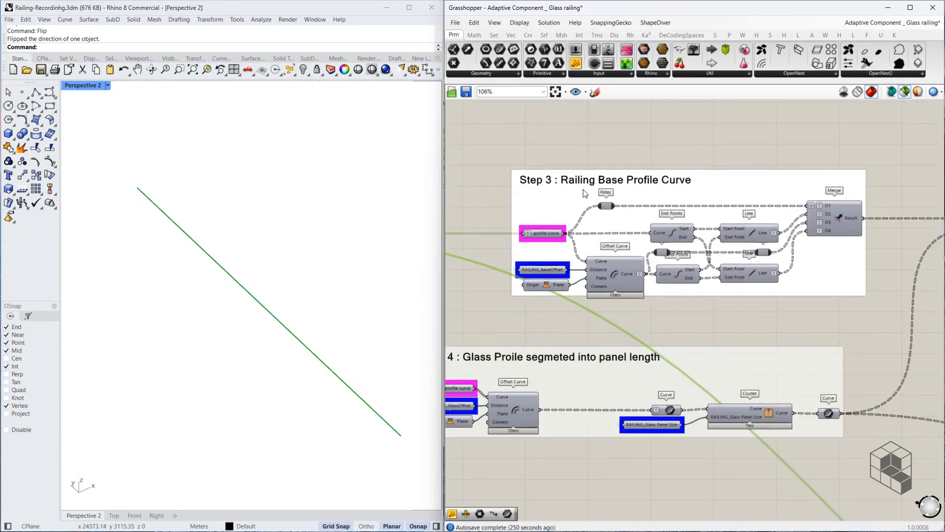
- Select the Merge component of Step 3 and inspect the closed base outline along all the railing curves
click(844, 215)
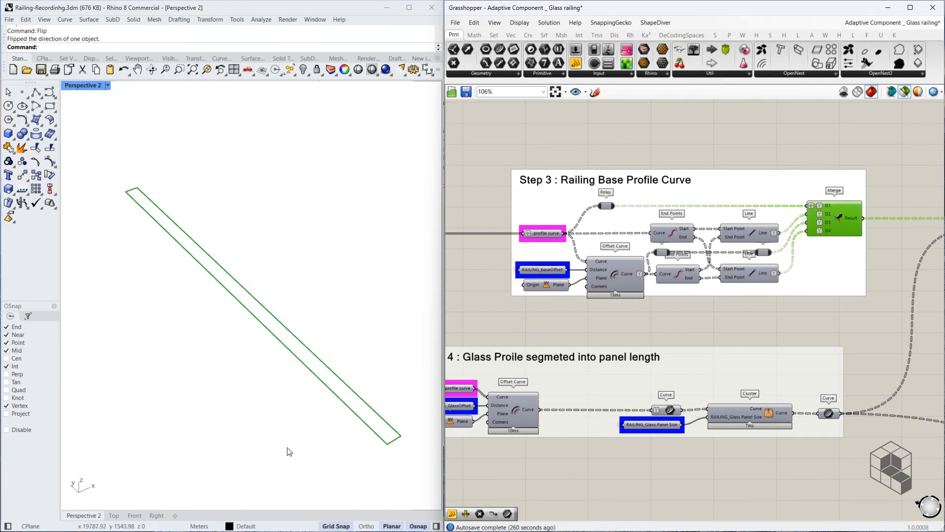
scroll(343, 242, down, 3)
scroll(343, 242, down, 3)
scroll(197, 401, up, 2)
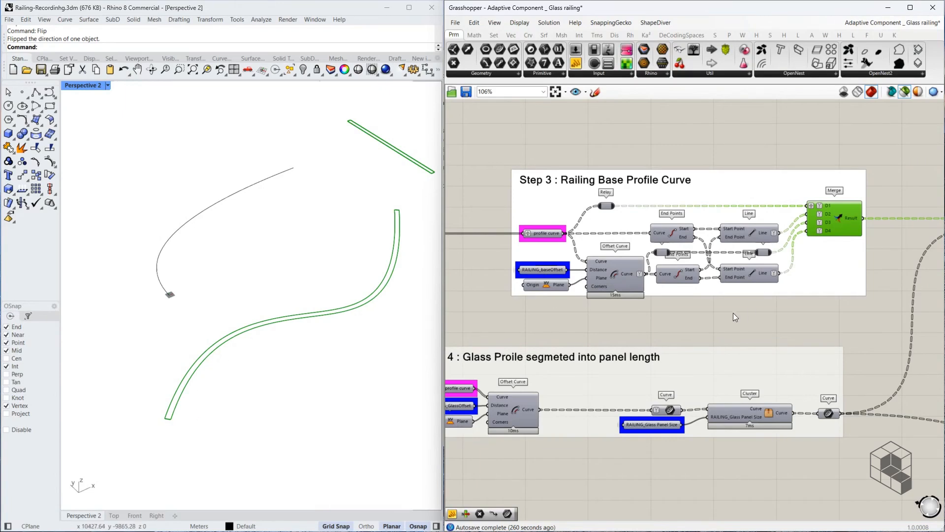
- Preview Step 4's final segmented glass curve alone, then together with the Step 3 Merge outline
right_drag(696, 333, 766, 273)
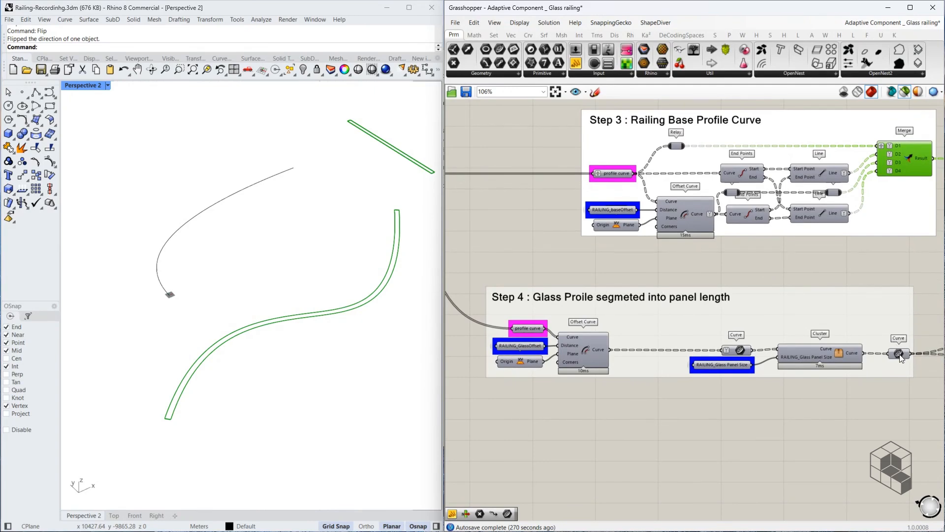
mouse_move(900, 357)
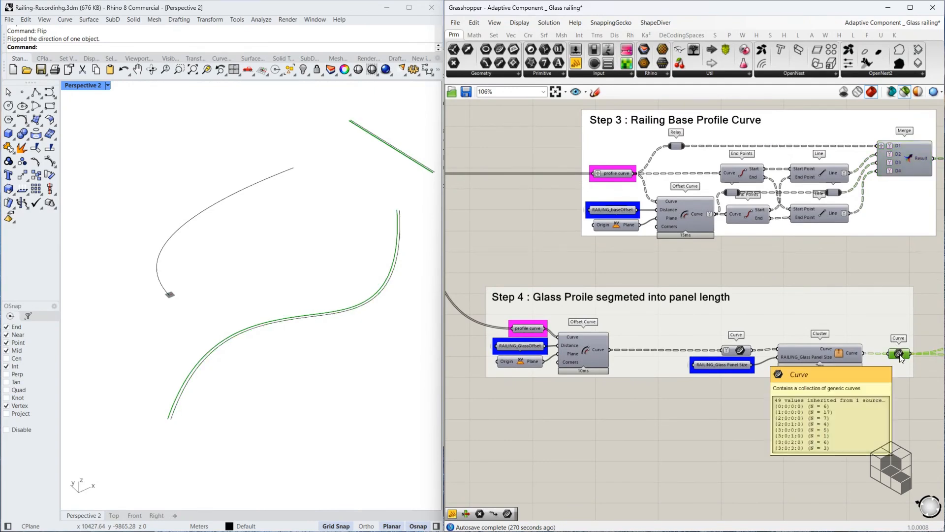
right_drag(903, 382, 643, 334)
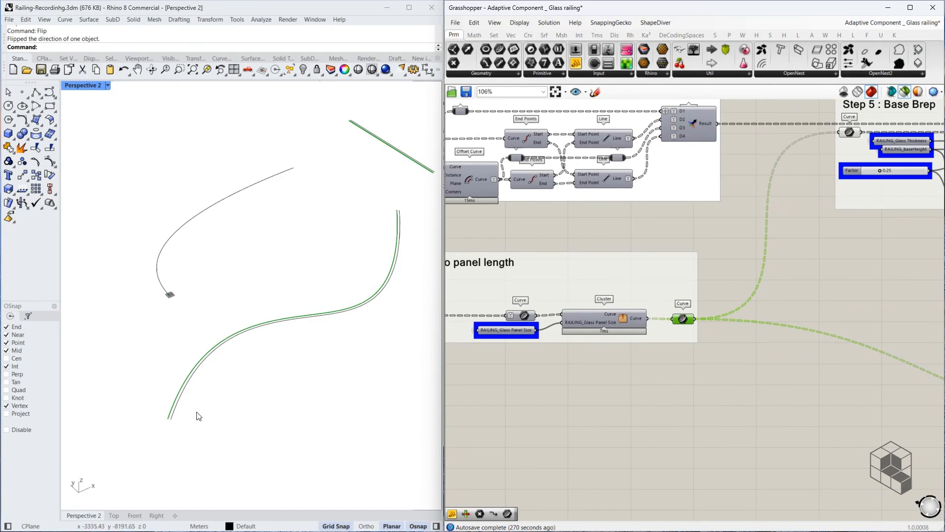
right_drag(447, 286, 588, 269)
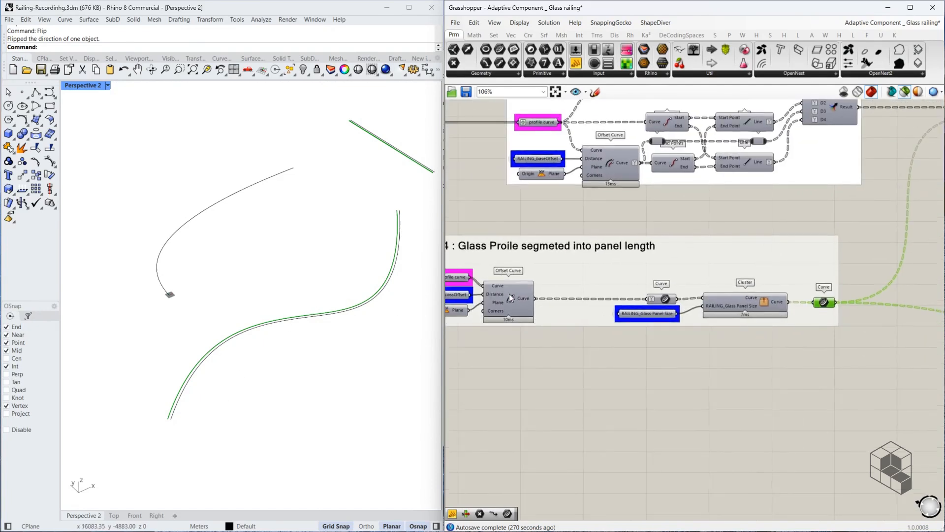
click(508, 293)
click(817, 232)
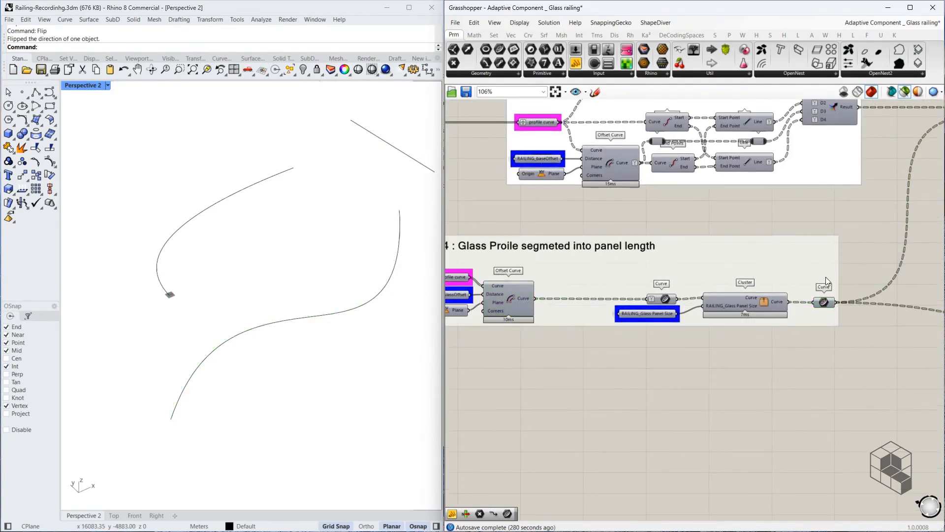
click(824, 303)
shift+click(834, 109)
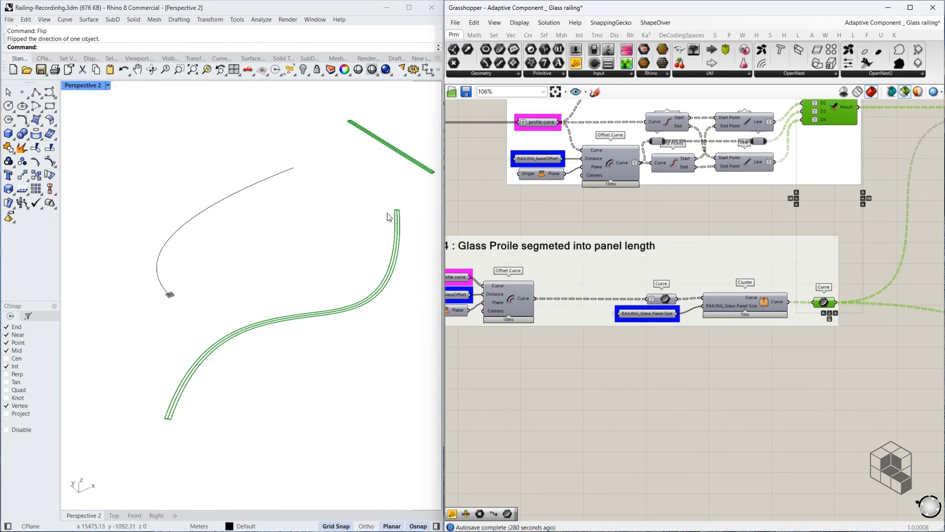
- Add an Explode component fed by Step 4's final Curve to preview the panel division points
scroll(684, 336, up, 3)
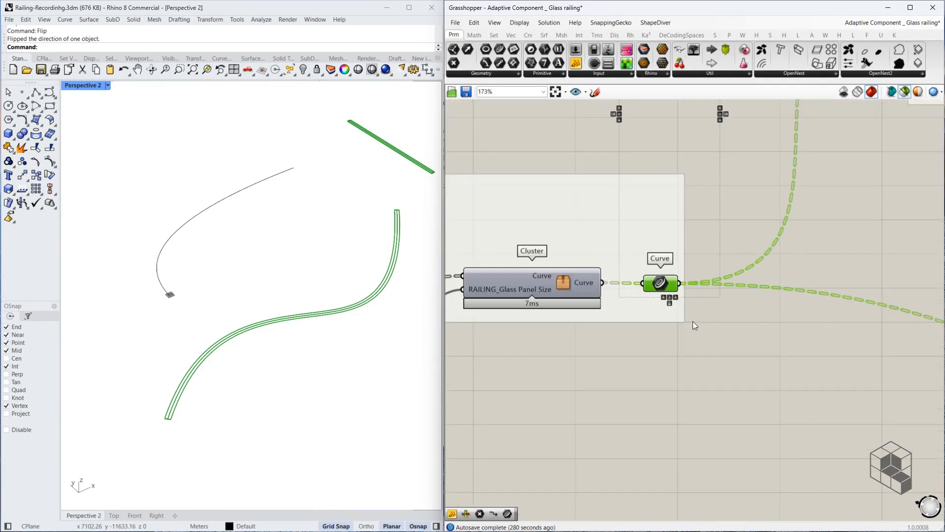
double_click(733, 318)
text(explode)
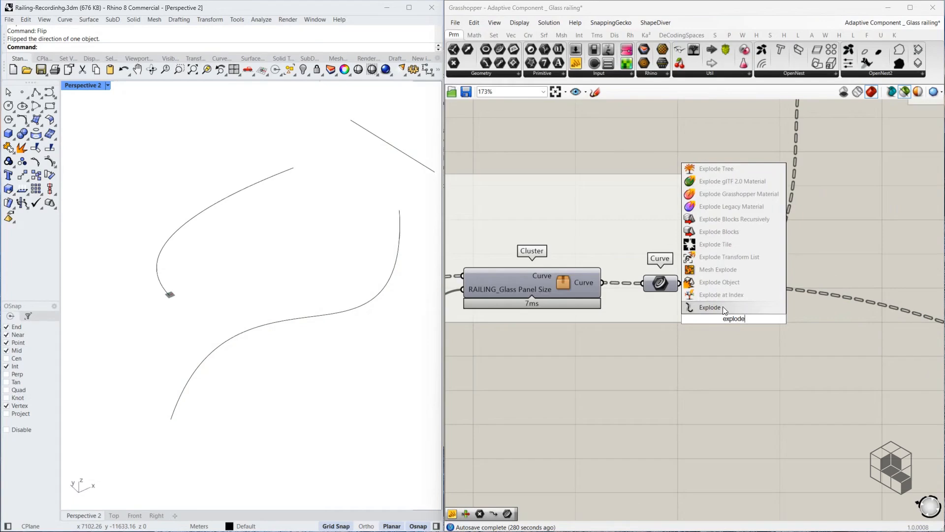
click(722, 308)
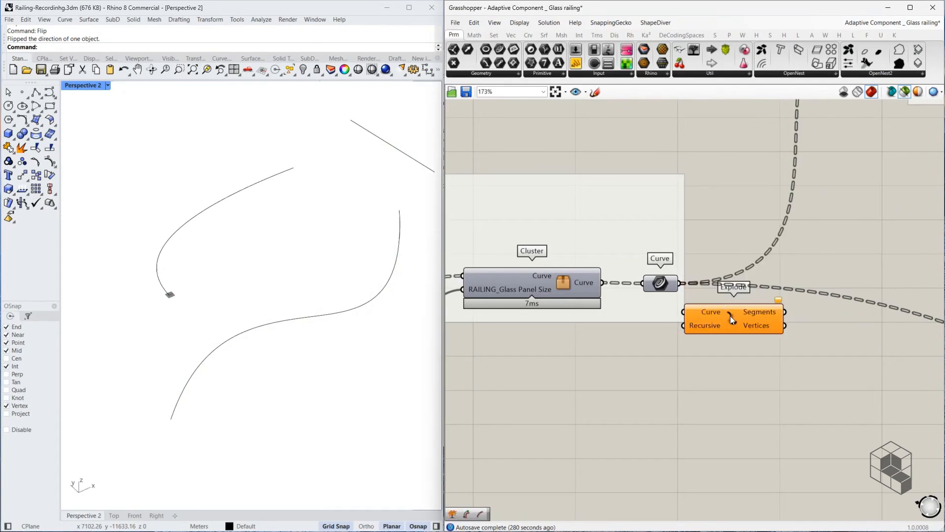
drag(698, 313, 707, 330)
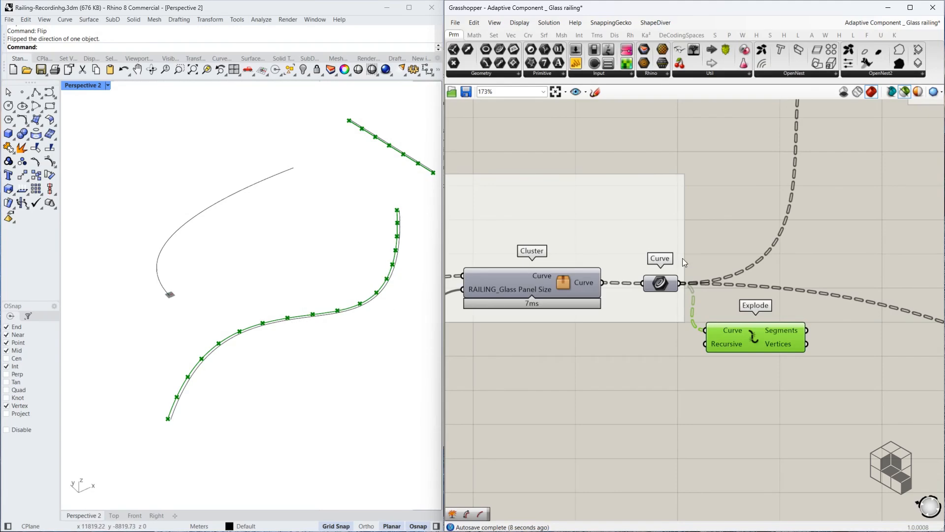
- Locate the RAILING_Glass Panel Size slider in the blue parameter group and examine its setting
scroll(785, 259, down, 11)
right_drag(518, 282, 831, 285)
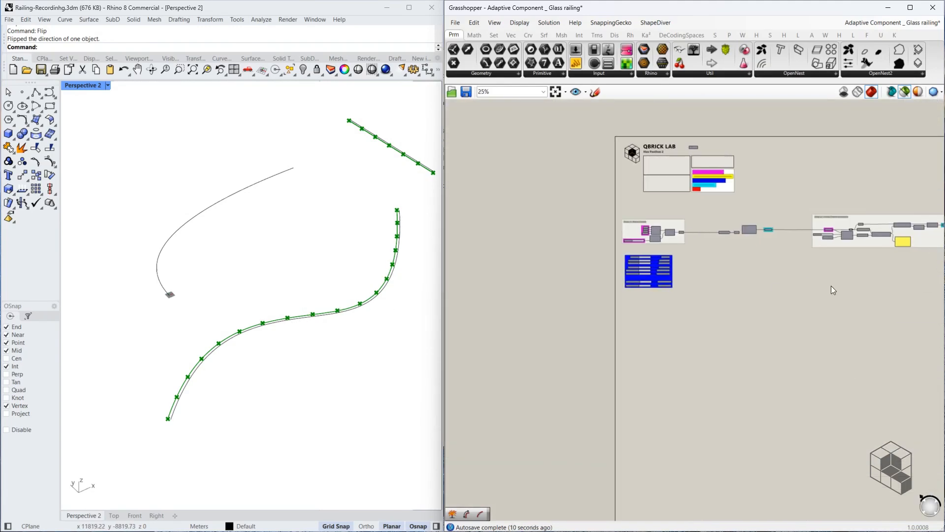
scroll(694, 270, up, 3)
scroll(615, 272, up, 8)
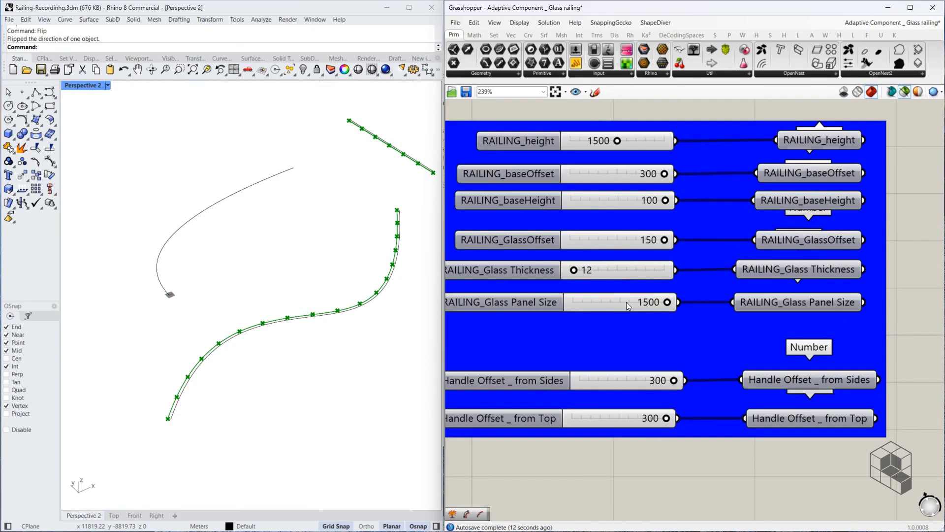
mouse_move(666, 306)
mouse_down()
mouse_move(611, 307)
mouse_move(674, 305)
mouse_up()
- Preview Step 4's final Curve again and delete the temporary Explode component
scroll(537, 289, down, 10)
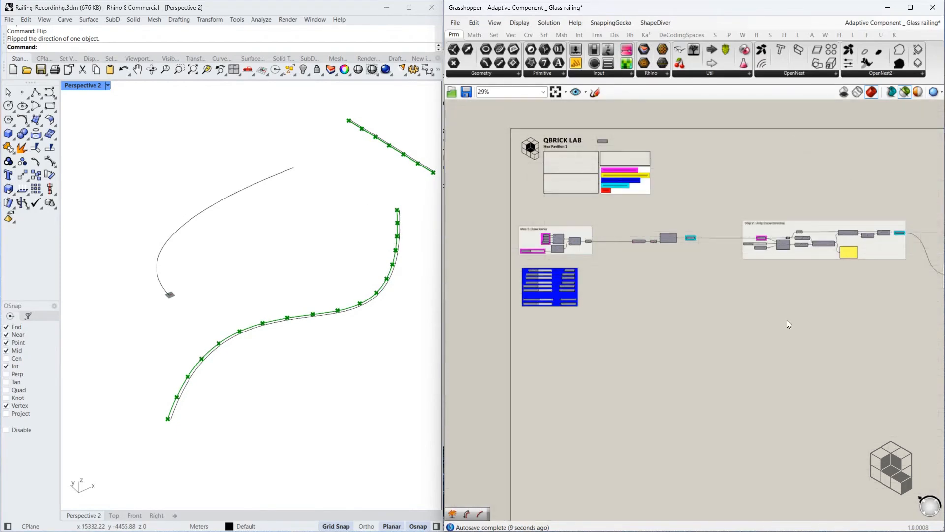
right_drag(786, 320, 492, 300)
right_drag(742, 297, 604, 296)
scroll(630, 251, up, 8)
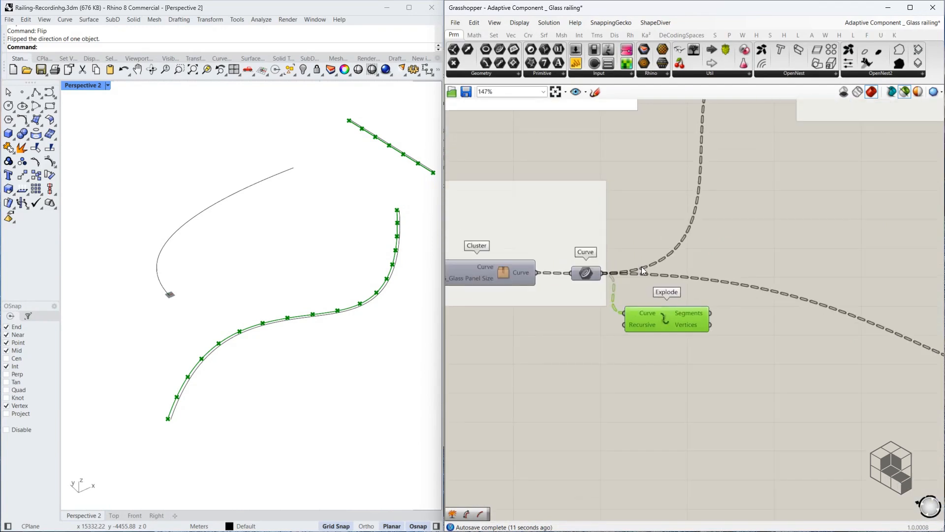
click(585, 273)
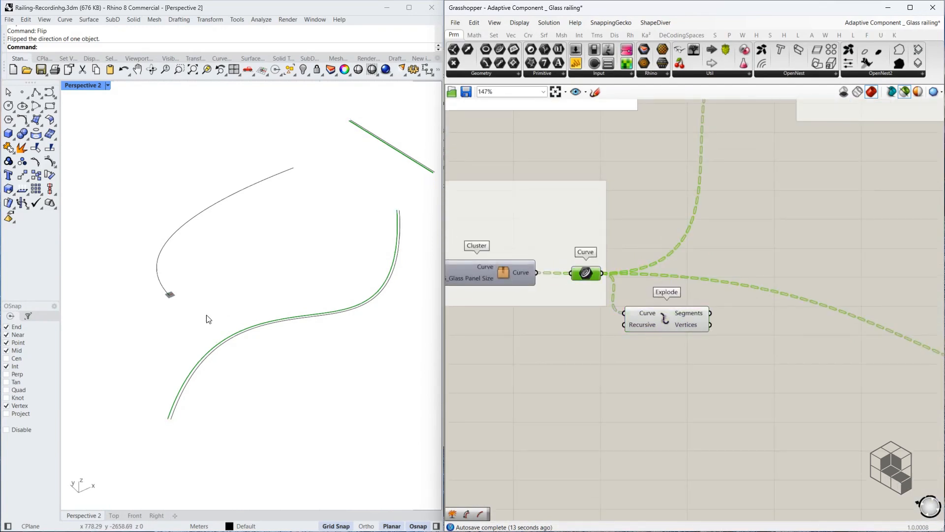
scroll(625, 216, down, 3)
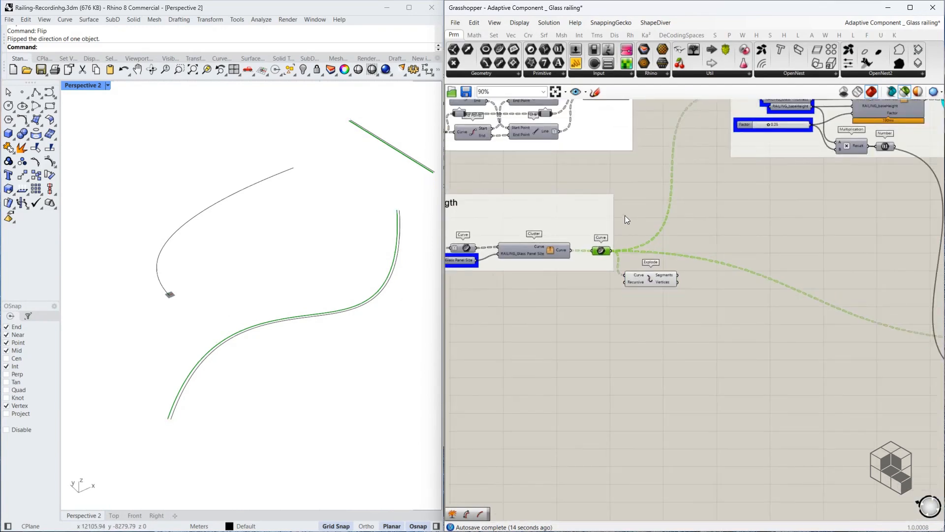
click(652, 278)
key(Delete)
- Review the Step 5 Base Brep inputs, previewing the Step 3 Merge outline and then the Base Brep output
right_drag(731, 192, 498, 339)
scroll(539, 235, up, 3)
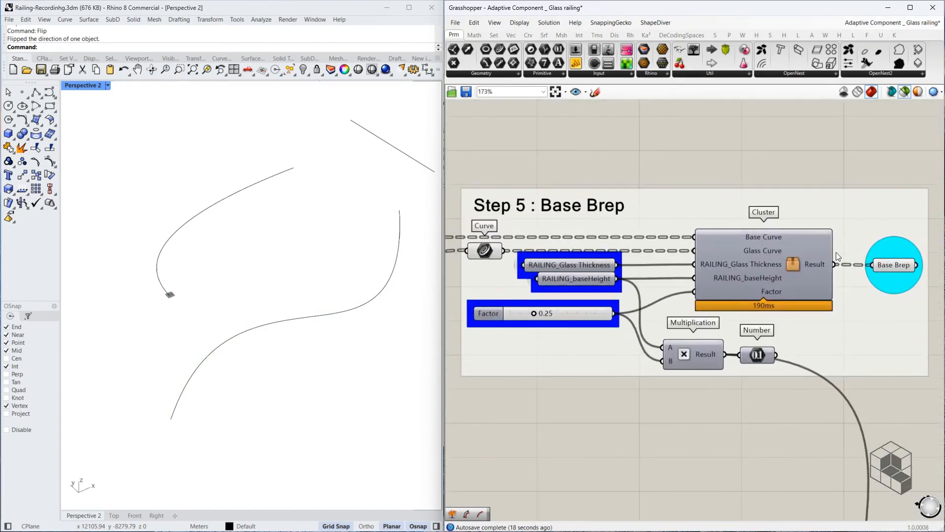
right_drag(553, 226, 826, 221)
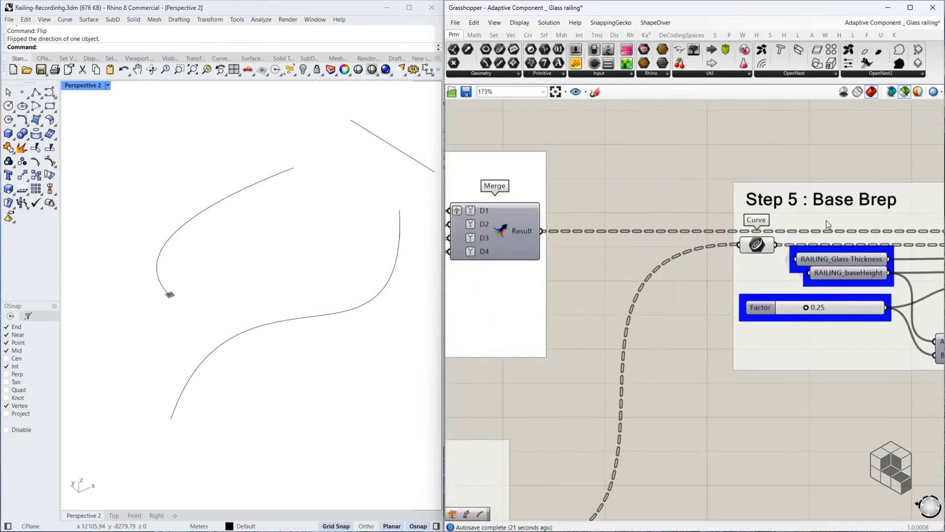
click(506, 229)
right_drag(863, 140, 501, 149)
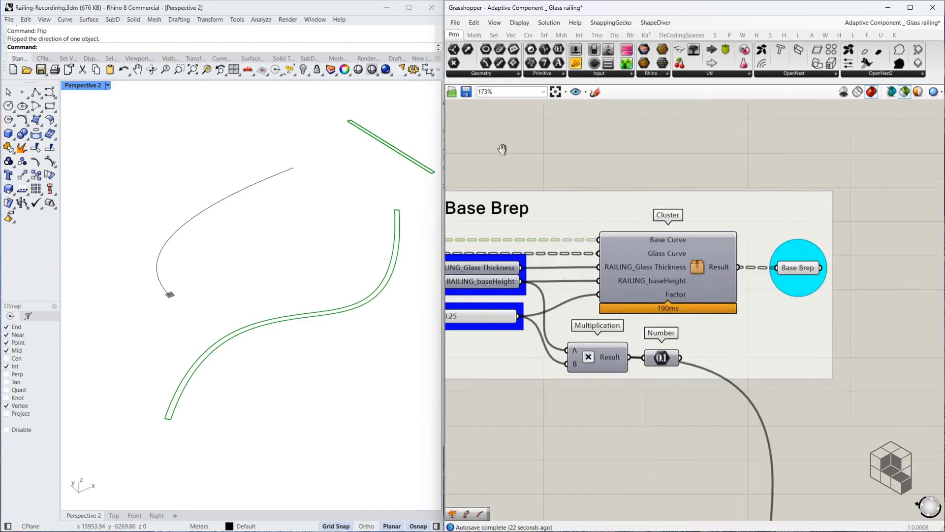
click(795, 268)
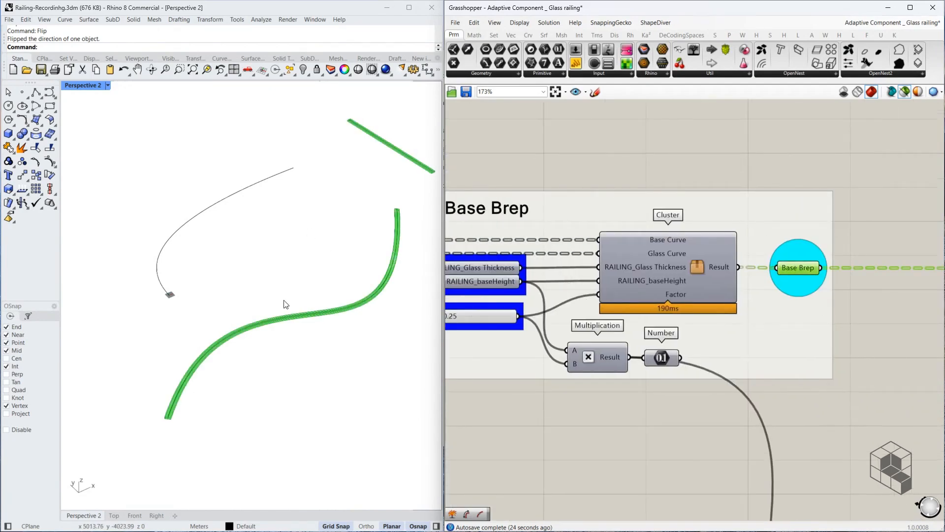
- Examine the generated base solid, its glass groove and its end profile along the curved railing
scroll(166, 420, up, 3)
scroll(168, 420, up, 3)
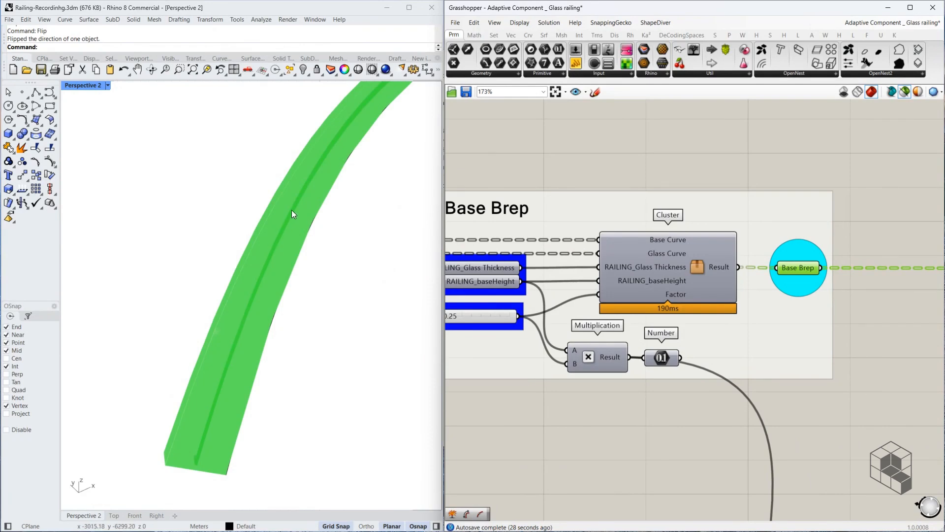
scroll(245, 315, down, 5)
right_drag(245, 316, 302, 320)
scroll(332, 403, up, 5)
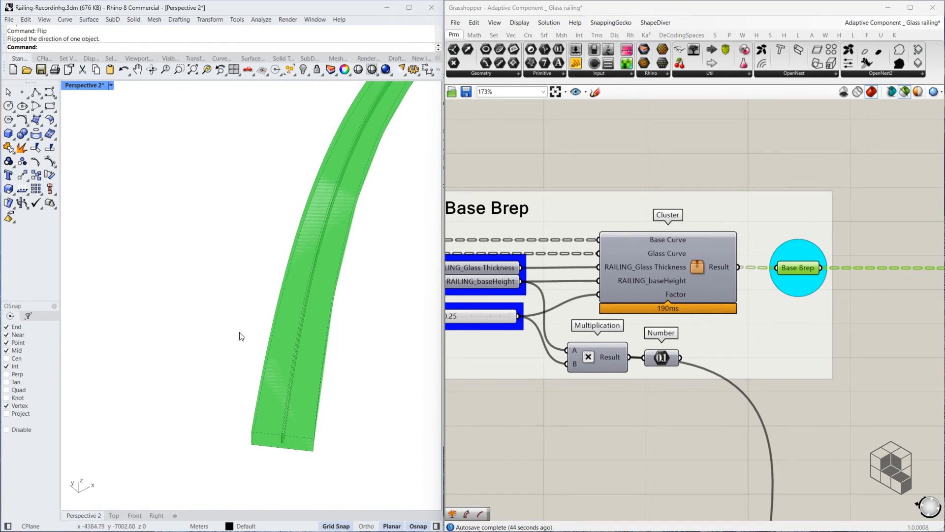
scroll(241, 336, down, 5)
scroll(240, 333, down, 4)
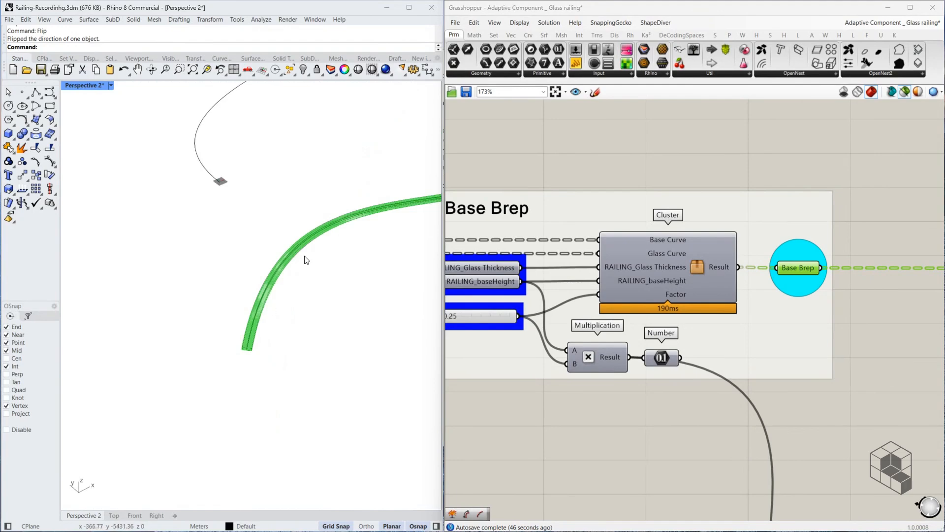
scroll(305, 258, up, 4)
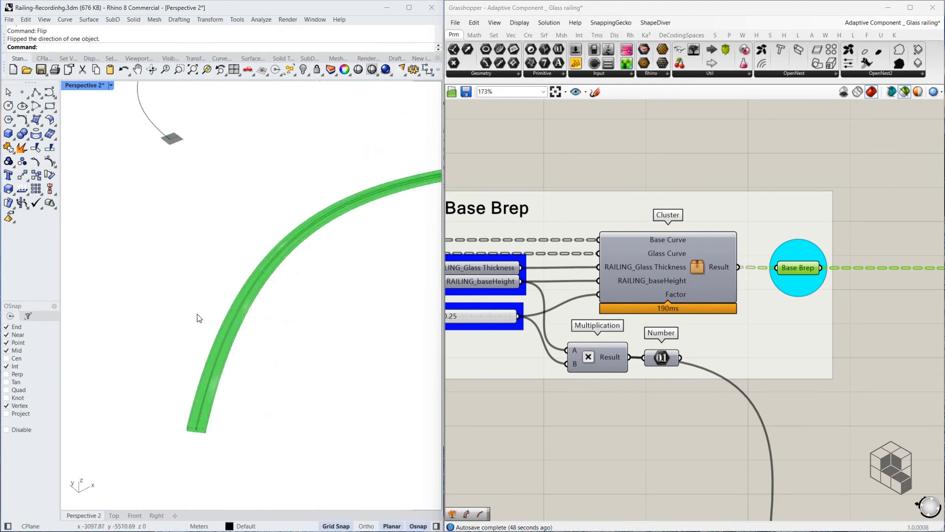
- Go to the Step 6 Railing Pipe Brep group and select its RAILING_GlassOffset input to trace the source
scroll(660, 226, down, 5)
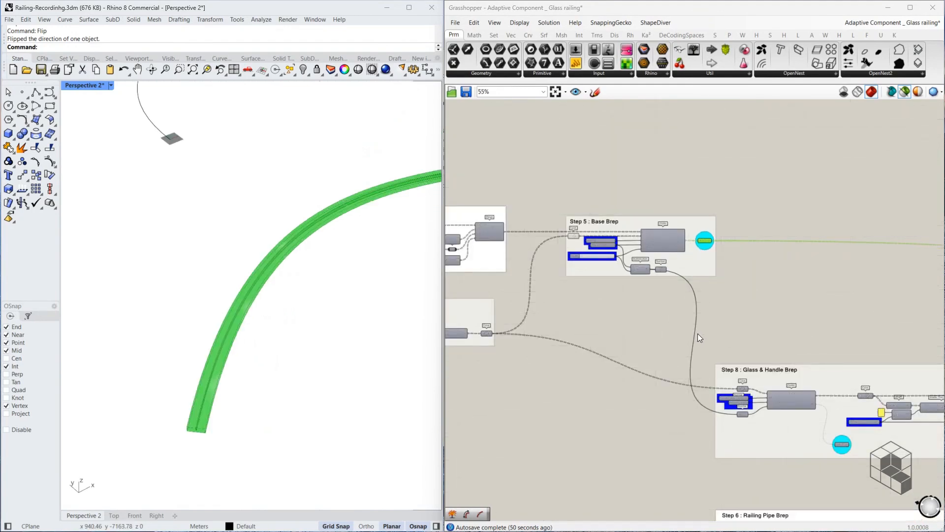
right_drag(698, 333, 656, 198)
right_drag(669, 368, 606, 260)
scroll(606, 260, up, 5)
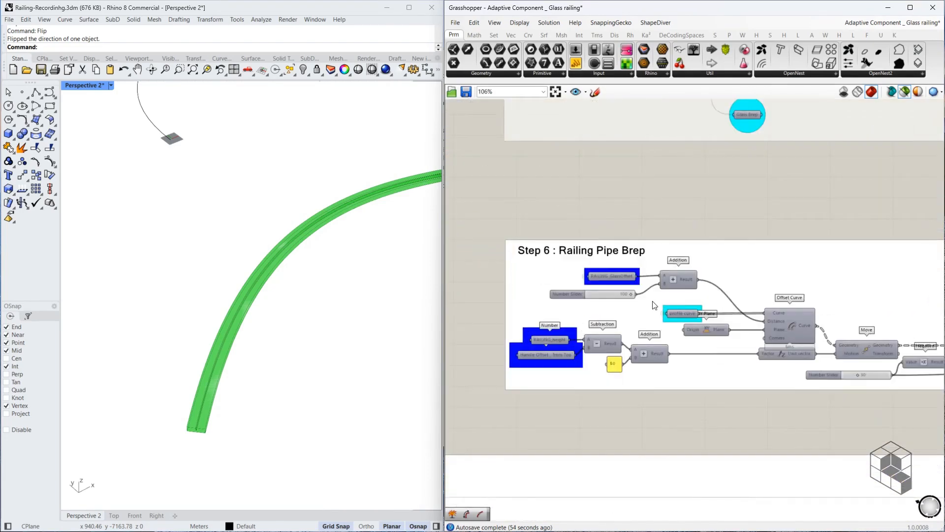
click(616, 277)
scroll(520, 256, down, 4)
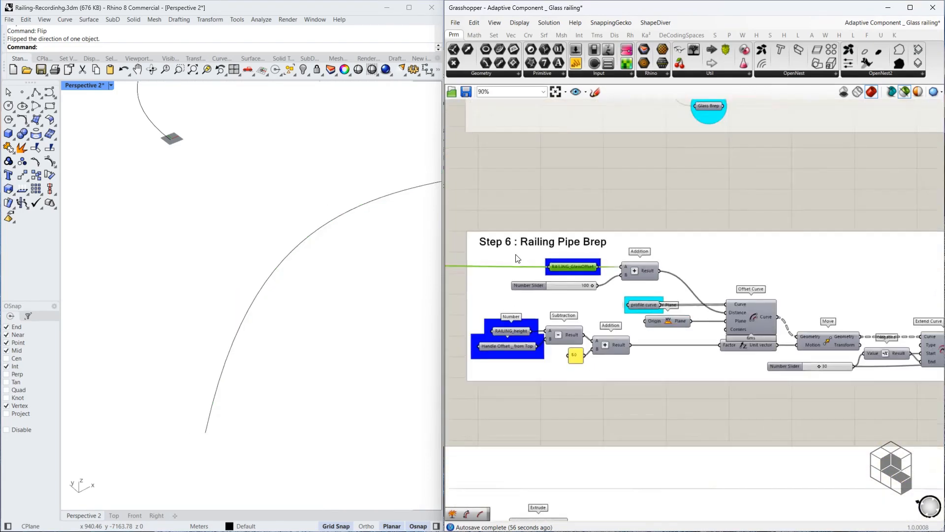
- Select the Railing Pipe output of Step 6 and inspect the handrail pipe beside the base curve
right_drag(832, 228, 535, 211)
scroll(624, 311, up, 2)
click(674, 321)
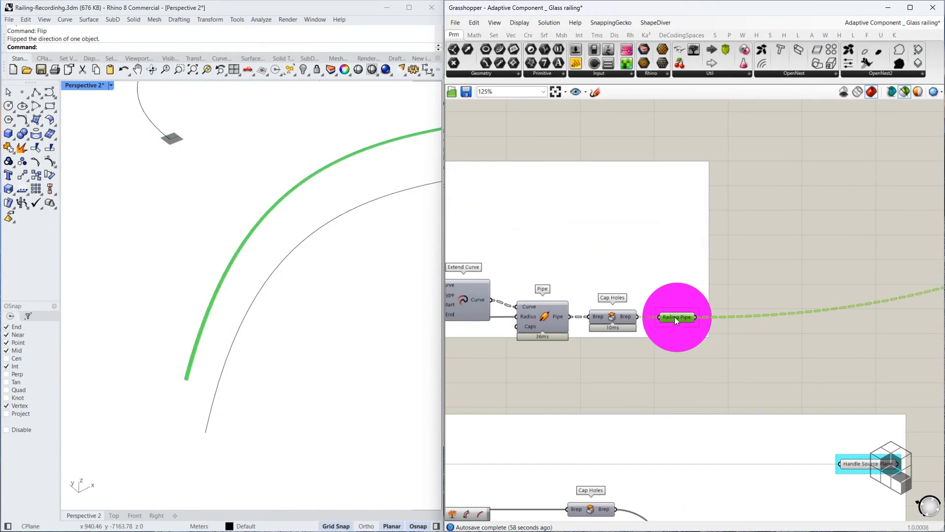
mouse_move(210, 287)
right_down()
mouse_move(220, 273)
mouse_move(214, 285)
right_up()
- Review the blue group's parameter sliders, focusing on RAILING_height and RAILING_GlassOffset used for the railing pipe
scroll(811, 266, down, 4)
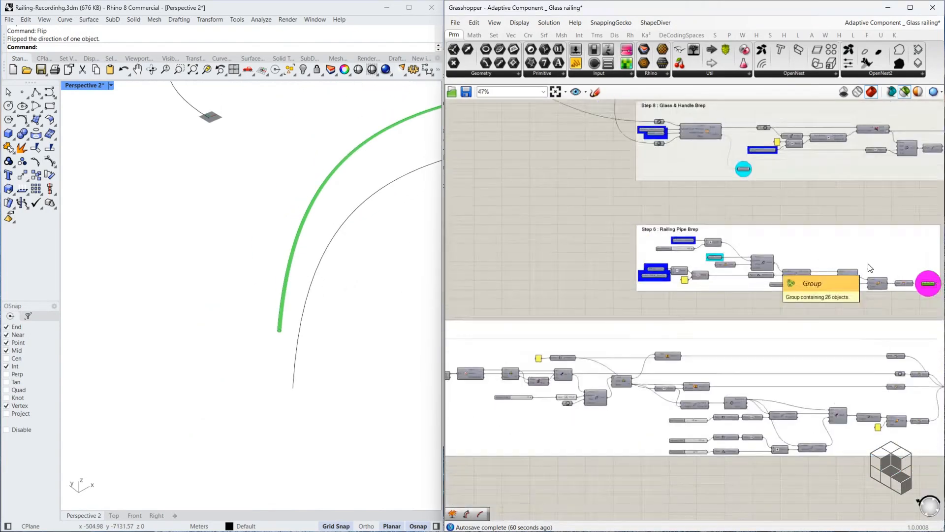
scroll(869, 266, down, 3)
right_drag(586, 264, 879, 264)
scroll(516, 130, up, 3)
scroll(494, 158, up, 6)
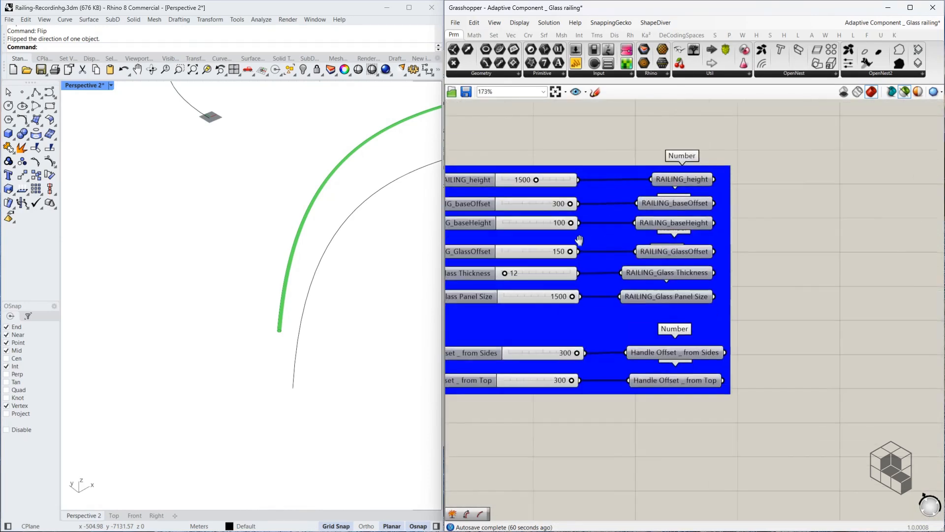
scroll(619, 211, up, 2)
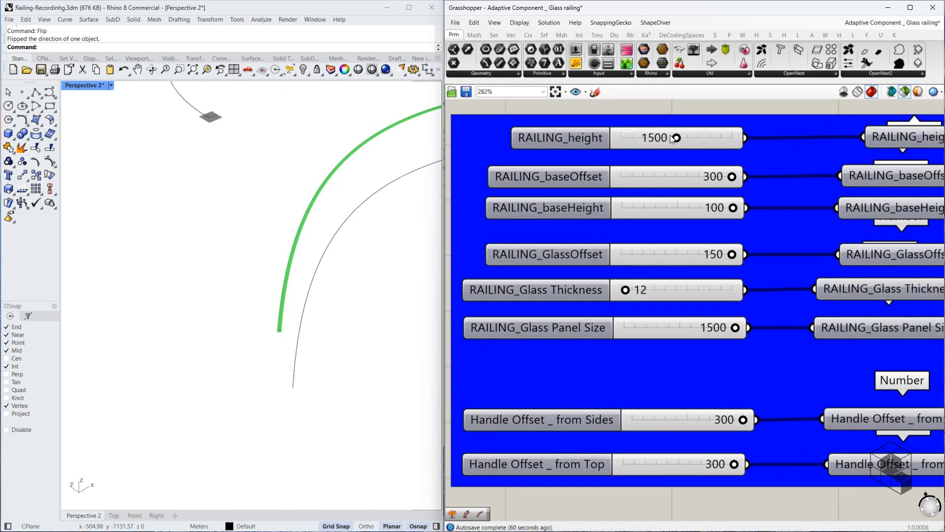
scroll(674, 140, up, 1)
mouse_move(628, 183)
mouse_down()
mouse_move(646, 181)
mouse_move(624, 185)
mouse_up()
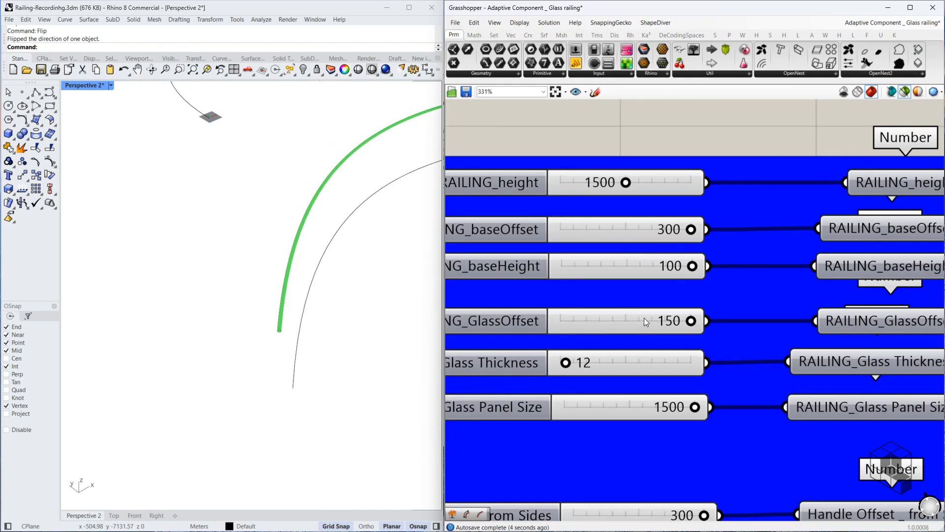
scroll(643, 317, down, 9)
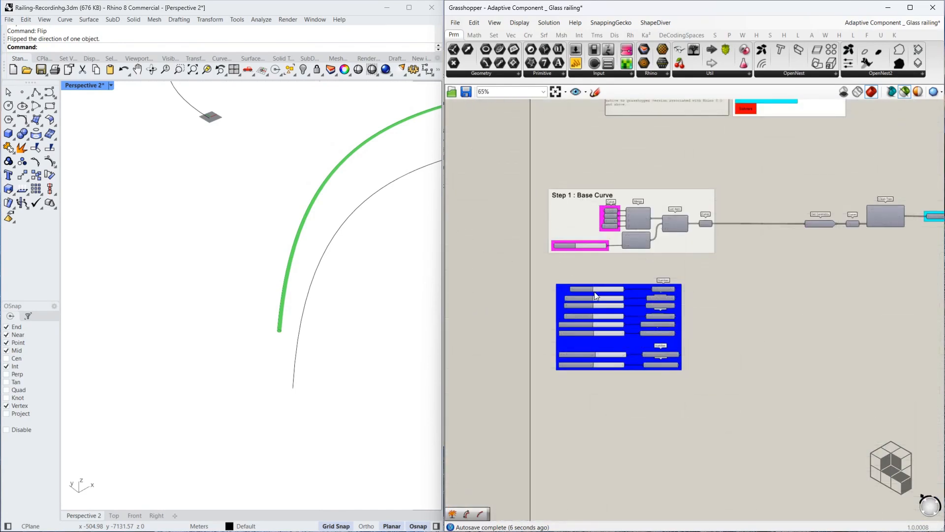
- Check the RAILING_height slider in the blue parameter group
scroll(604, 288, up, 8)
mouse_move(616, 288)
mouse_down()
mouse_move(593, 288)
mouse_move(616, 286)
mouse_up()
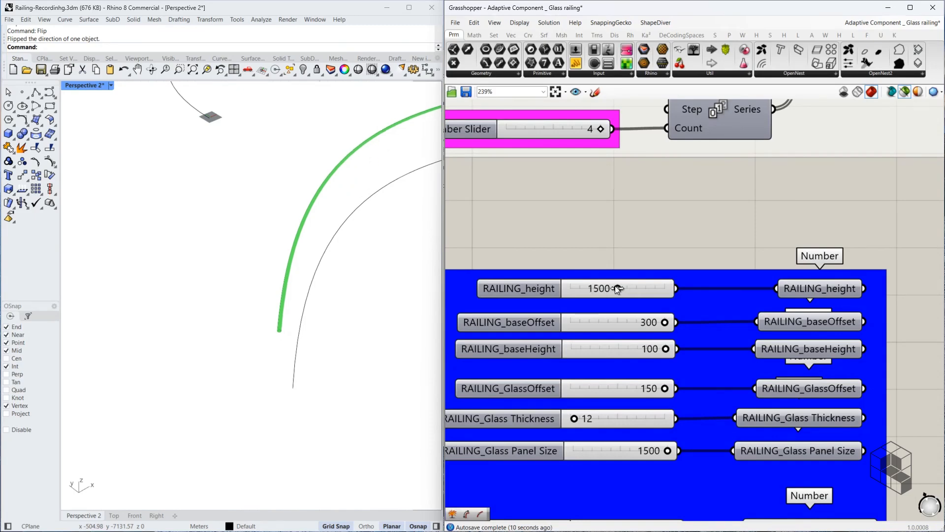
scroll(541, 291, down, 10)
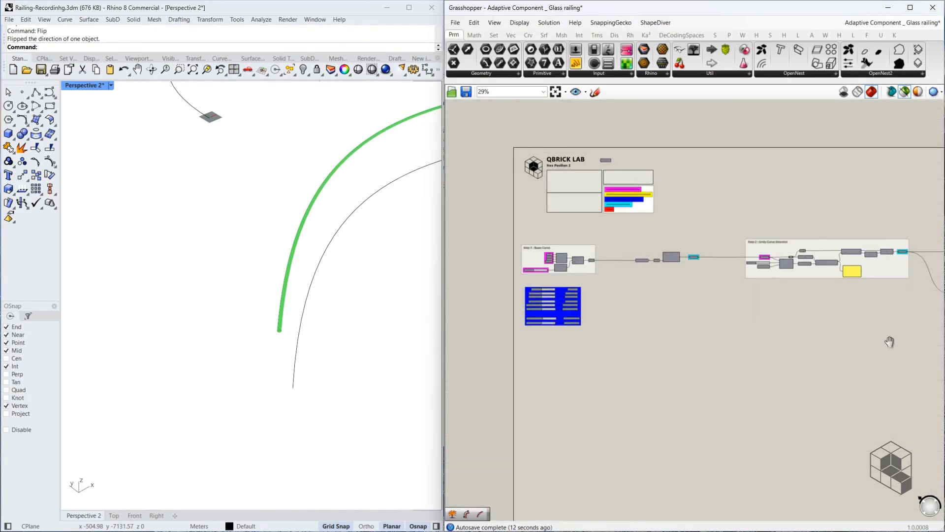
- Go to the Step 7 Individual Handle Brep group and review its initial plane, circle and extrusion components
right_drag(911, 347, 515, 292)
right_drag(807, 315, 587, 269)
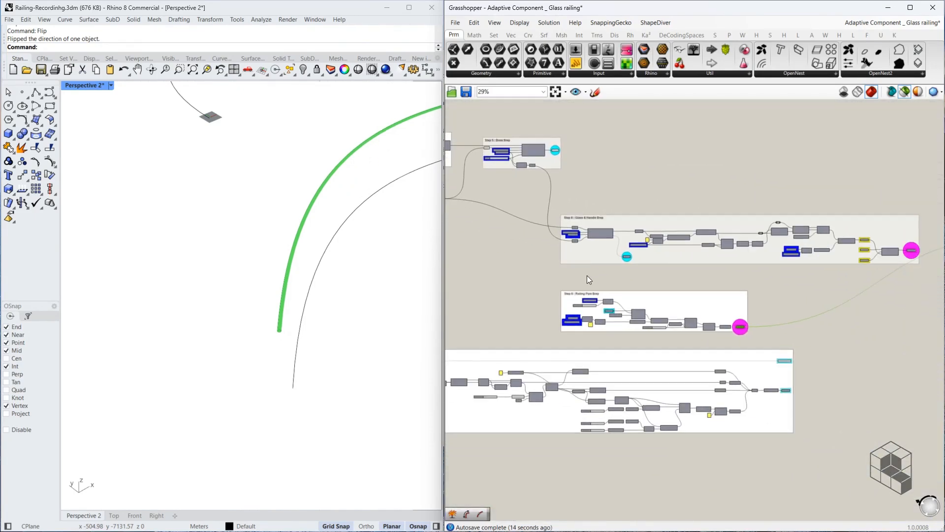
scroll(555, 336, up, 4)
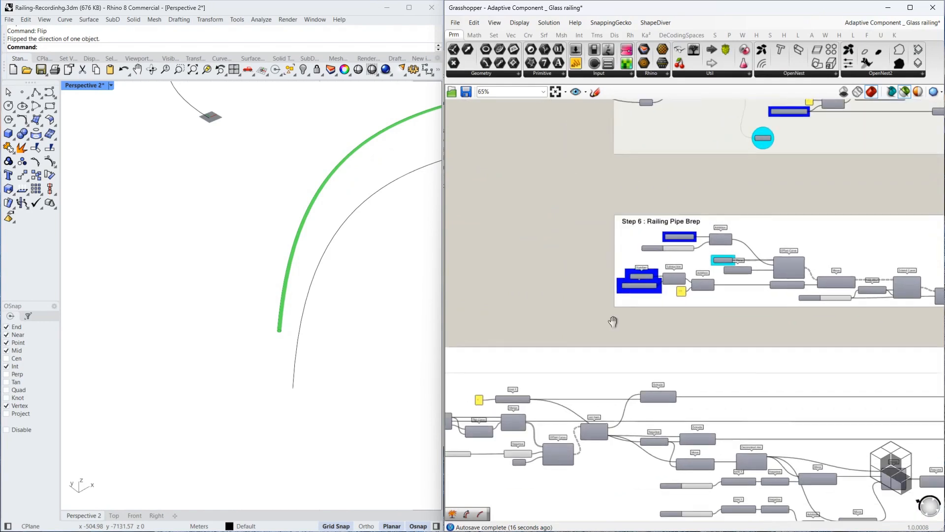
right_drag(612, 320, 907, 223)
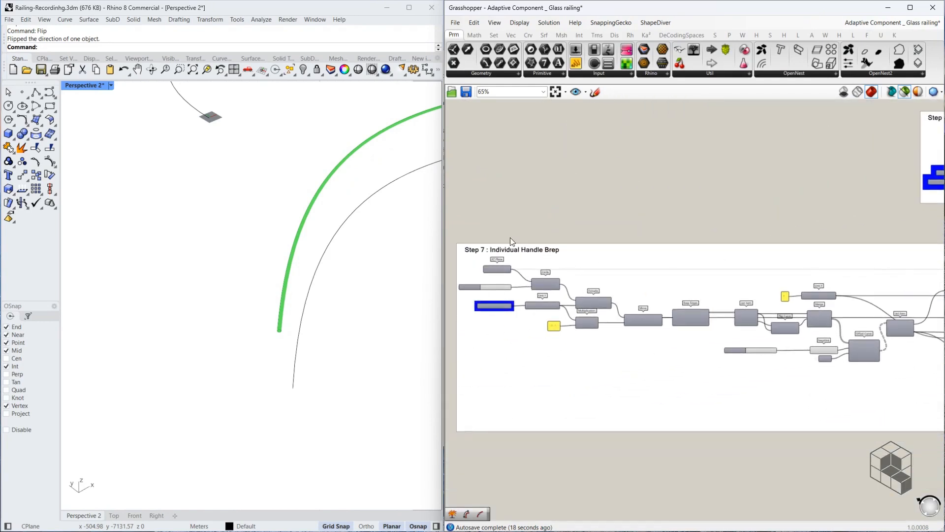
scroll(510, 237, up, 3)
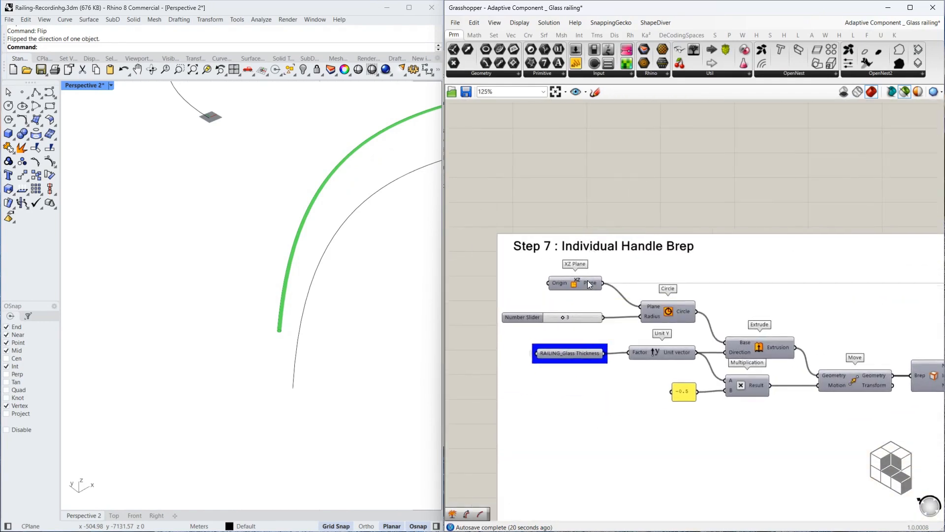
scroll(532, 275, down, 2)
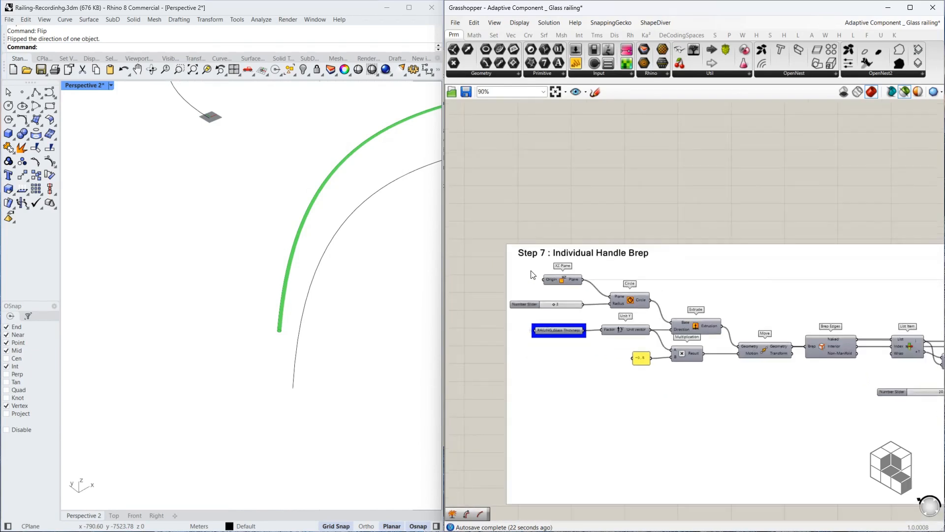
- Select Step 7's Handle Source Plane and Handle Brep outputs together and frame them in the Rhino viewport
scroll(534, 273, down, 6)
right_drag(877, 276, 598, 262)
scroll(682, 263, up, 7)
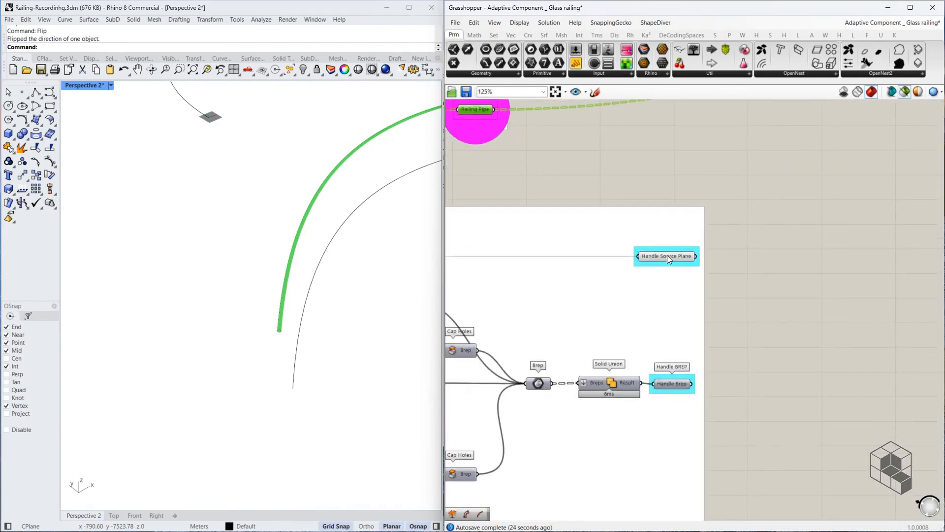
click(666, 255)
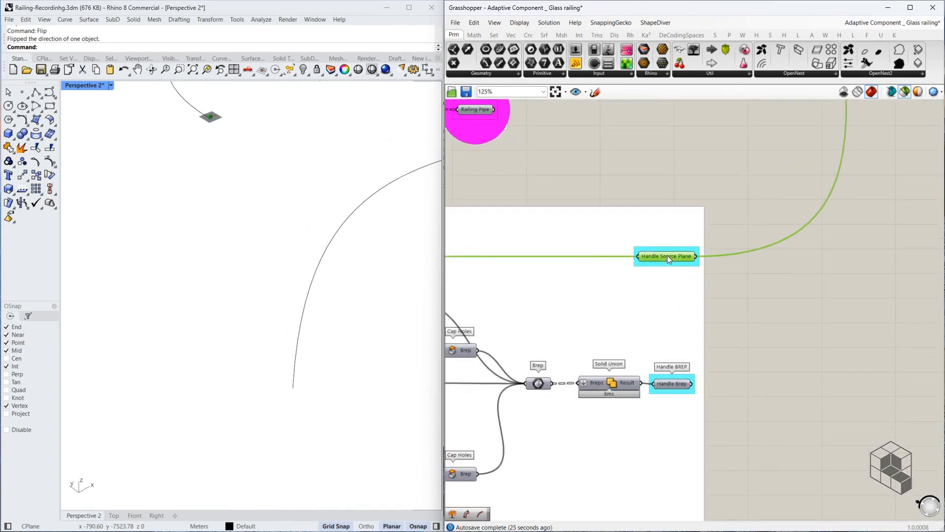
shift+click(678, 387)
middle_click(683, 388)
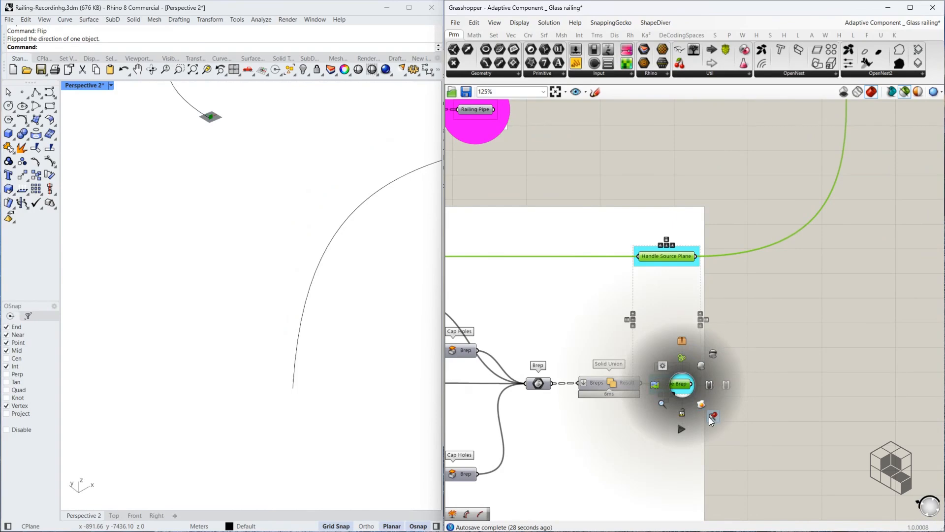
click(711, 418)
- Examine the handle solid and its source plane from several angles in the perspective view
right_drag(192, 269, 212, 272)
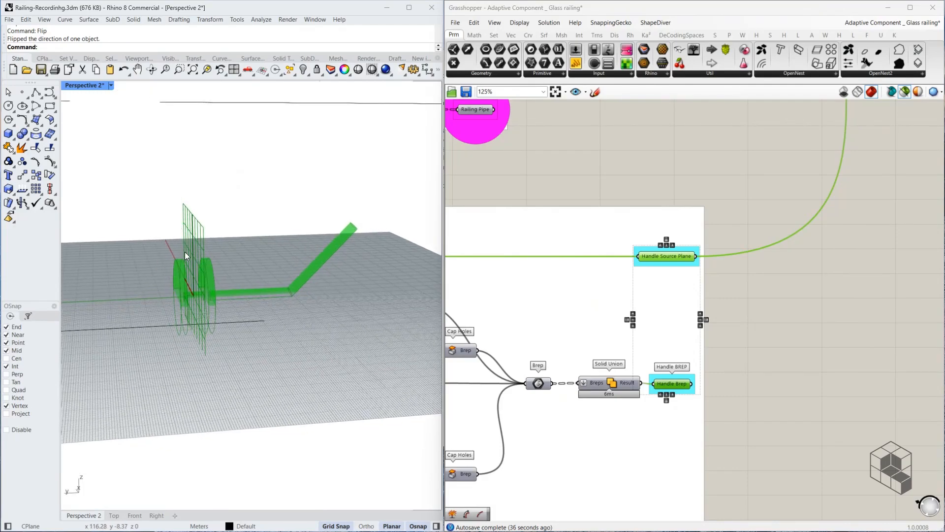
right_drag(209, 288, 203, 288)
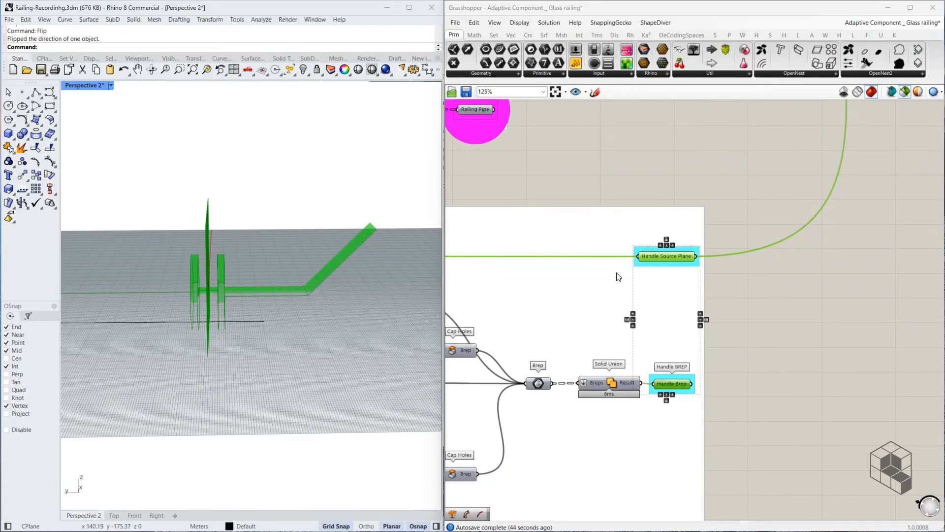
right_drag(316, 271, 342, 253)
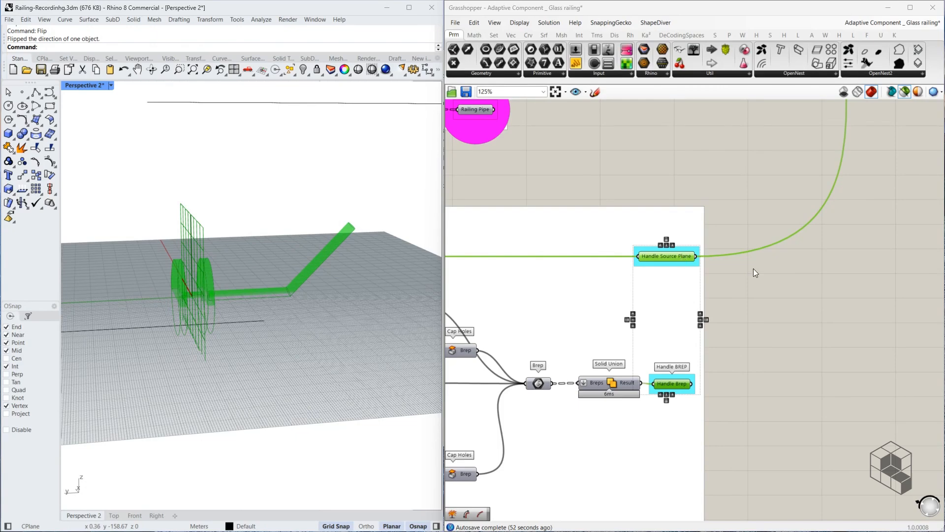
- Select only the Handle Brep output to inspect the handle without its source plane
scroll(672, 256, down, 5)
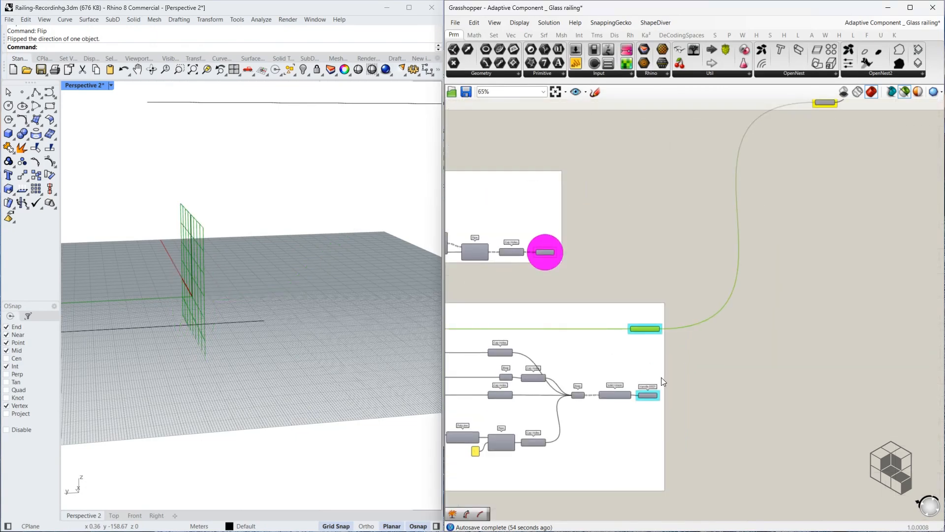
scroll(649, 399, up, 5)
click(649, 391)
- Go to the end of Step 8, select the Target Plane input of Orient and frame it in the viewport
scroll(649, 390, down, 6)
right_drag(779, 229, 713, 370)
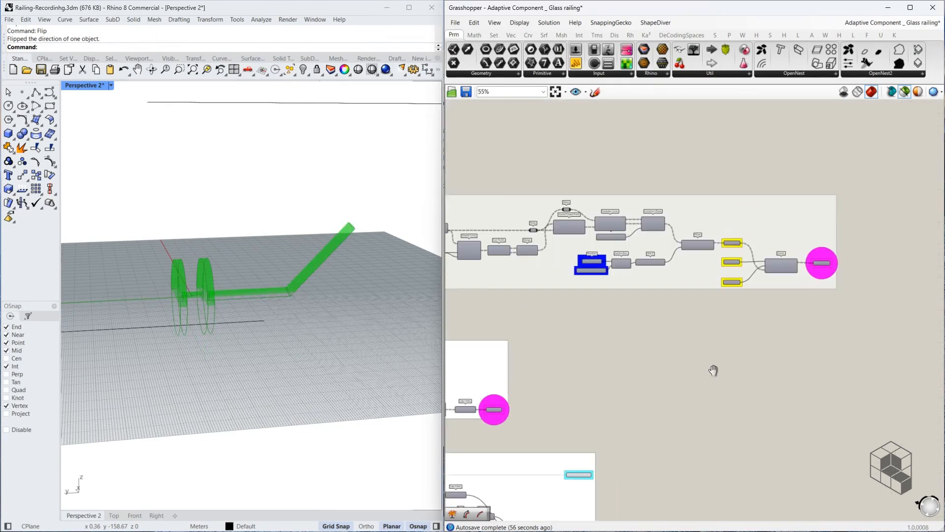
scroll(763, 253, up, 10)
click(663, 226)
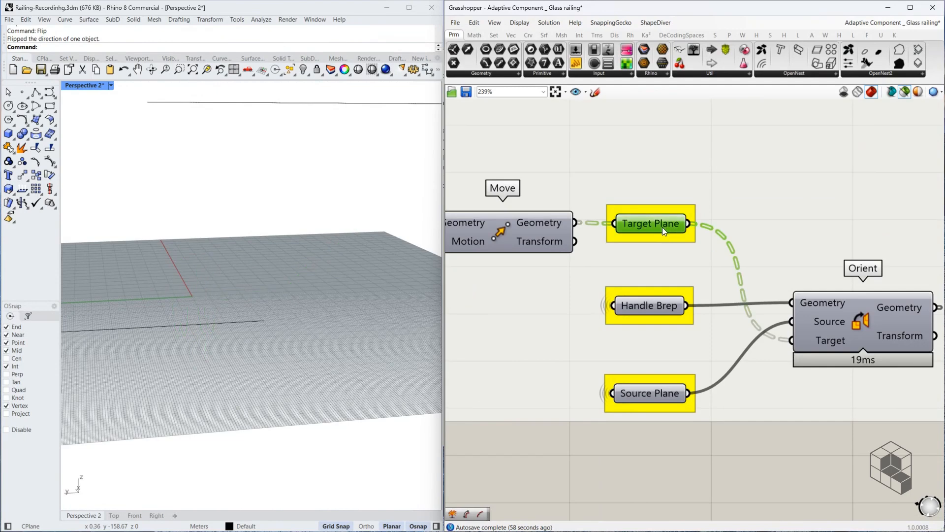
middle_click(662, 227)
click(694, 262)
- Examine how the handle target planes are distributed along the railing curves
scroll(303, 274, up, 8)
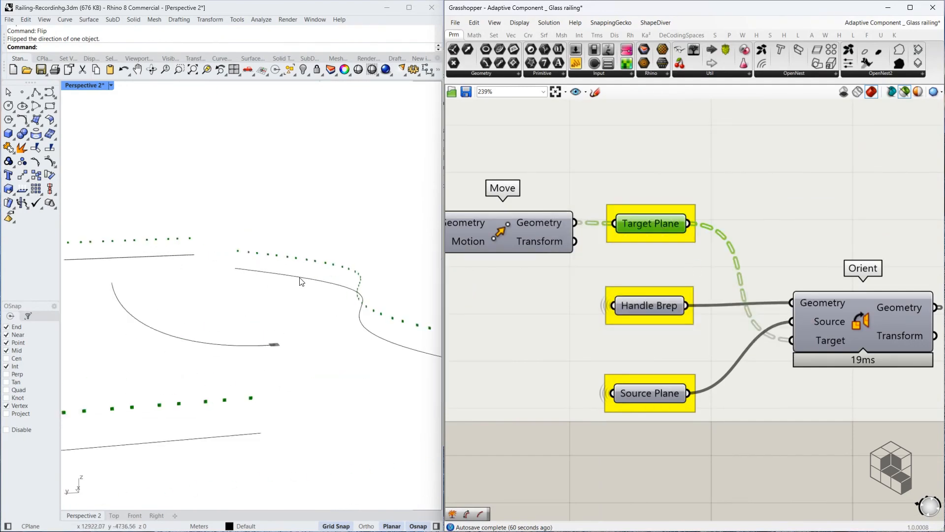
scroll(283, 266, down, 8)
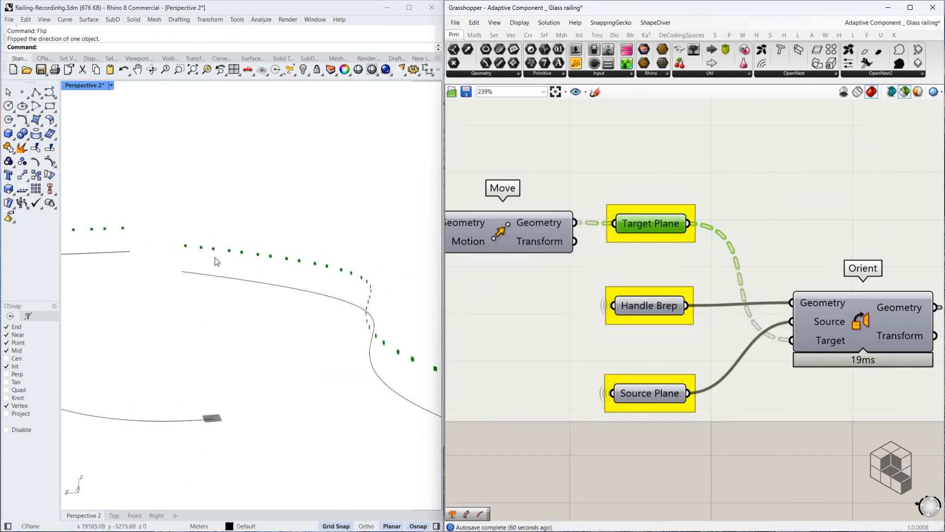
right_drag(398, 343, 267, 348)
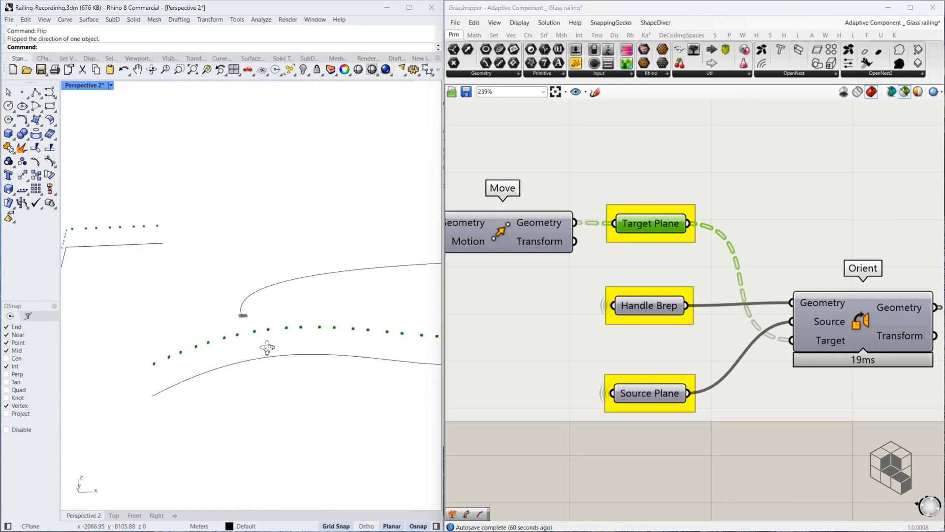
- Go back to the start of Step 8 Glass & Handle Brep and select its input Curve for inspection
scroll(547, 228, down, 8)
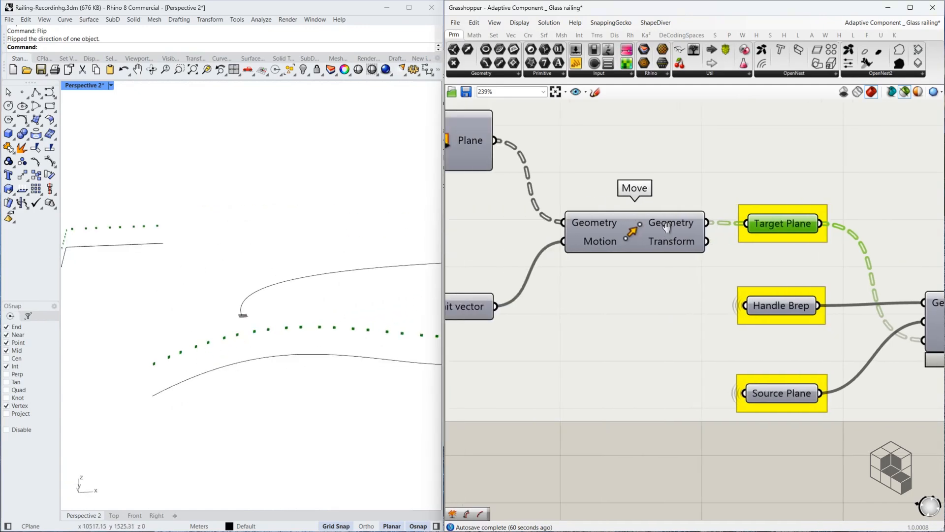
scroll(802, 212, up, 4)
right_drag(802, 212, 815, 211)
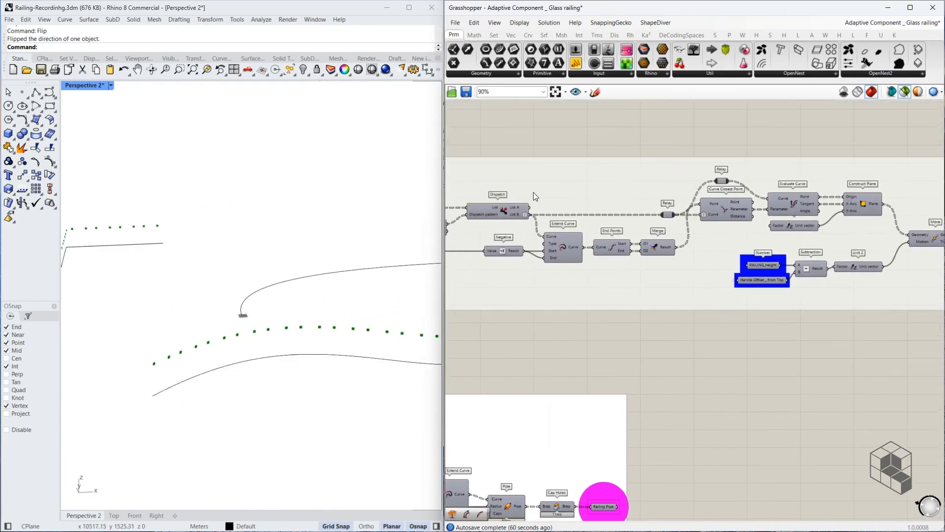
right_drag(533, 193, 834, 195)
right_drag(582, 196, 750, 194)
click(557, 201)
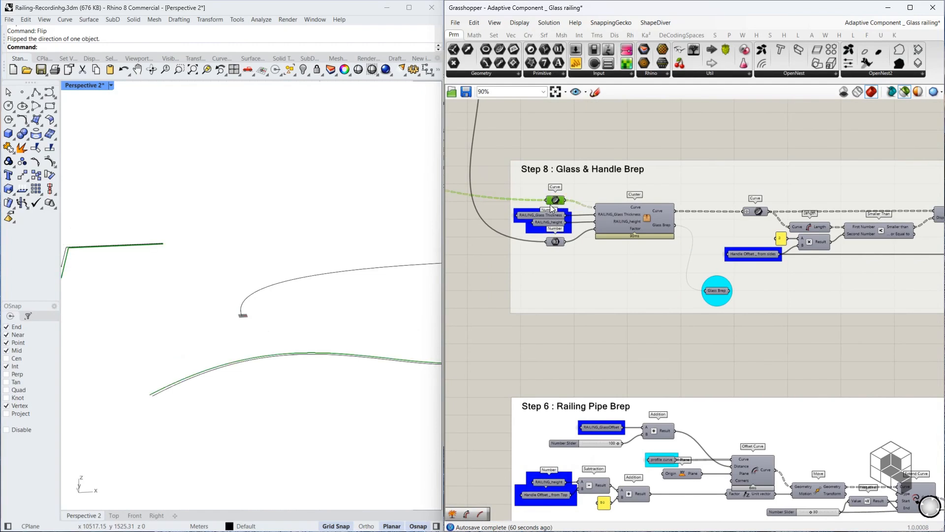
- Select the Step 8 Cluster and examine the segmented glass panels up close
click(639, 217)
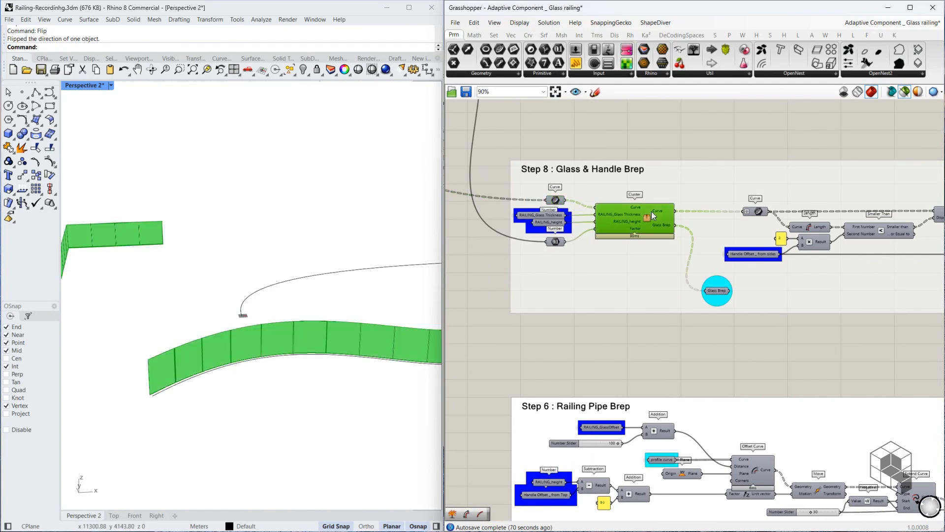
scroll(155, 369, up, 4)
scroll(179, 360, up, 3)
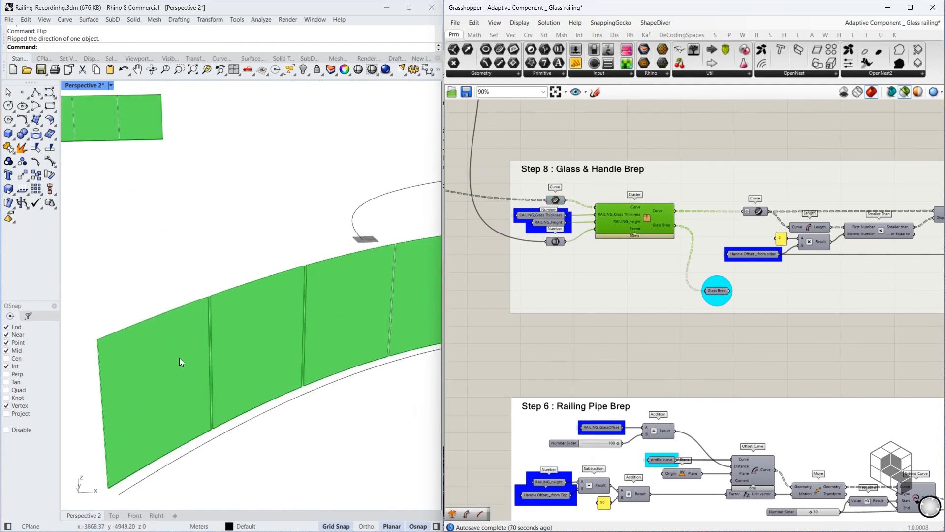
- Open the Step 8 Cluster to view its internal definition, then save and close it
double_click(648, 218)
scroll(648, 218, down, 5)
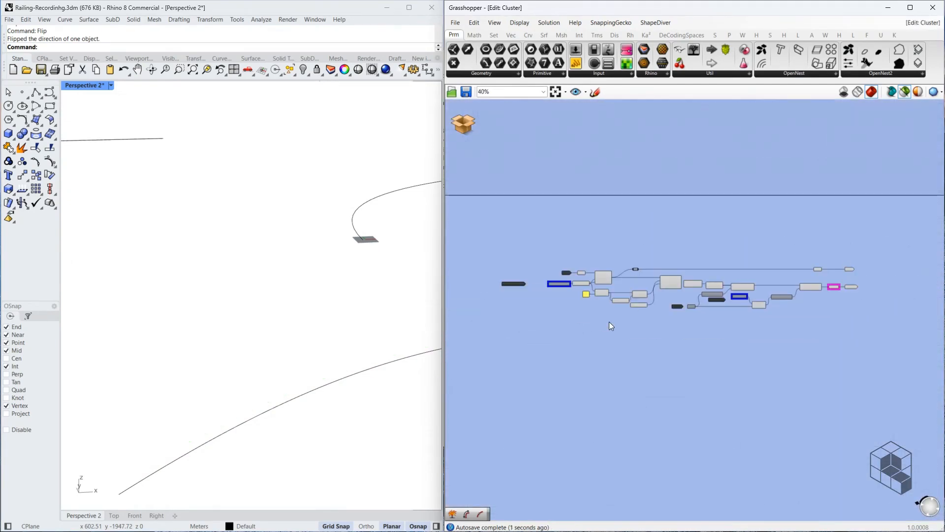
click(463, 126)
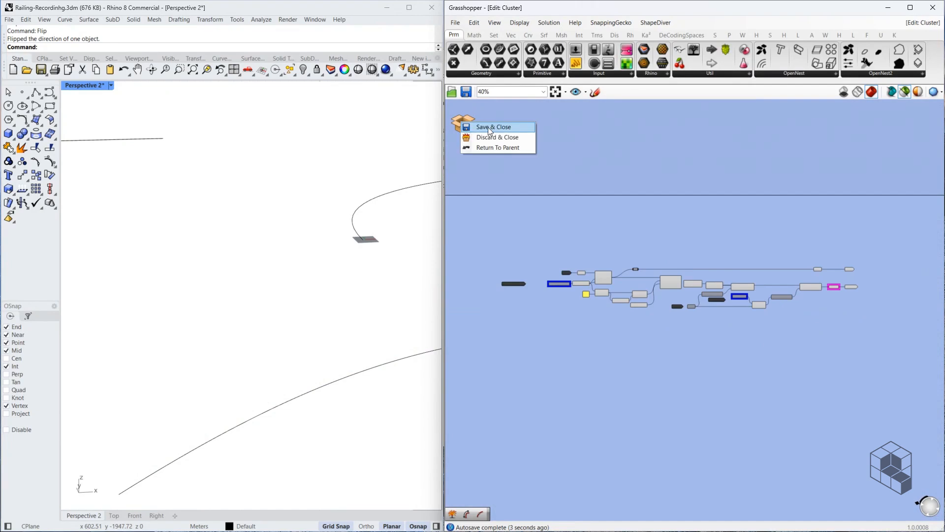
click(491, 129)
- Select the Curve parameter fed by the Cluster and inspect the split base curves of the panels
scroll(662, 221, up, 1)
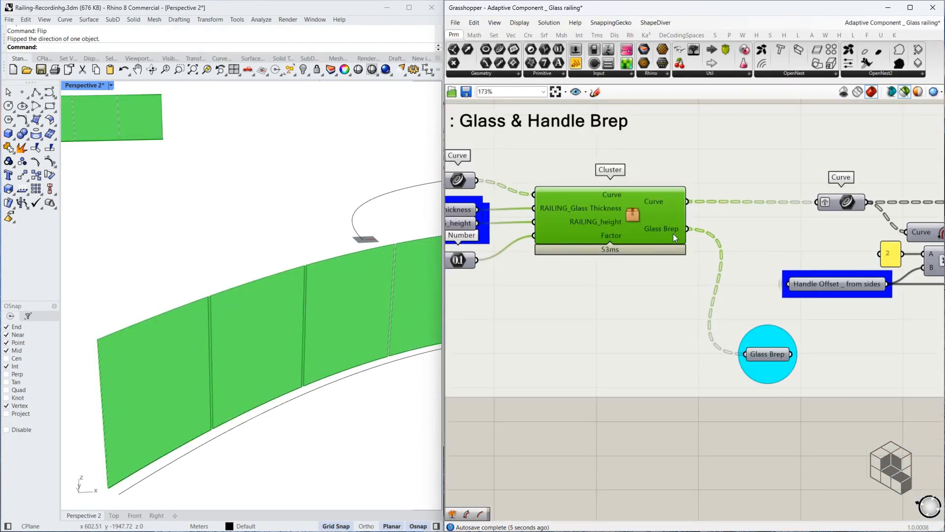
click(841, 202)
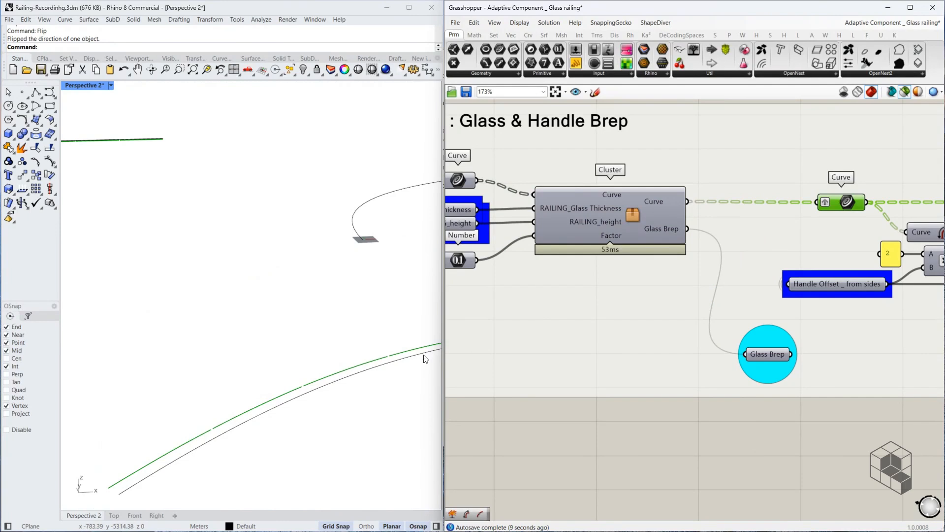
scroll(242, 383, up, 4)
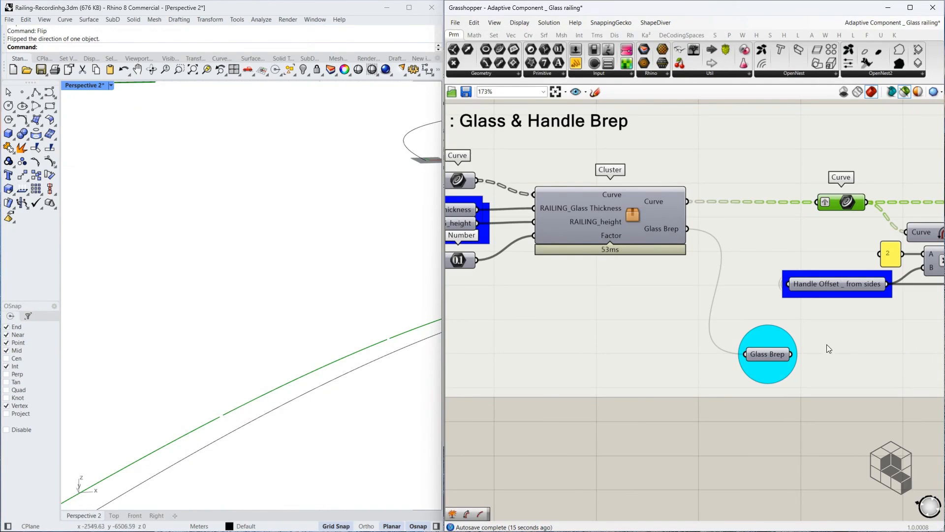
- Select the Glass Brep output and trace its connection to the cyan groups at the end of the definition
click(764, 352)
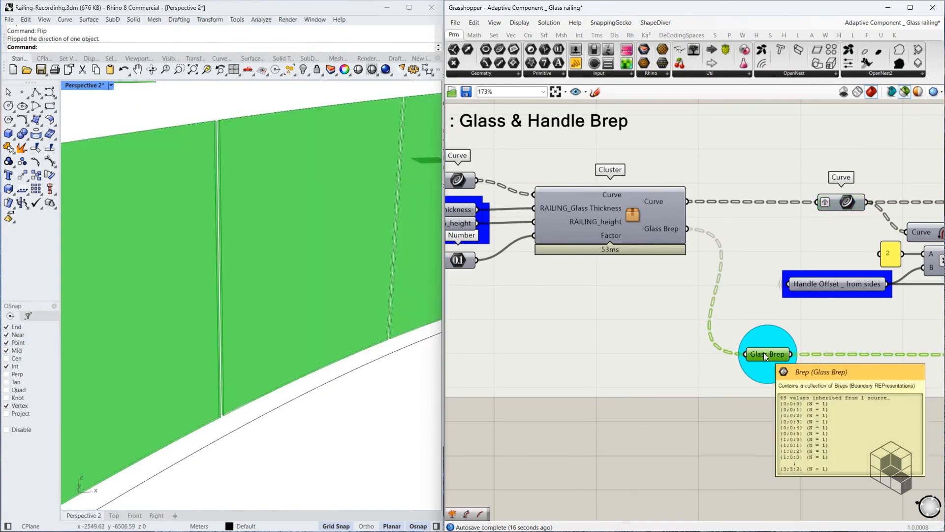
scroll(495, 319, down, 8)
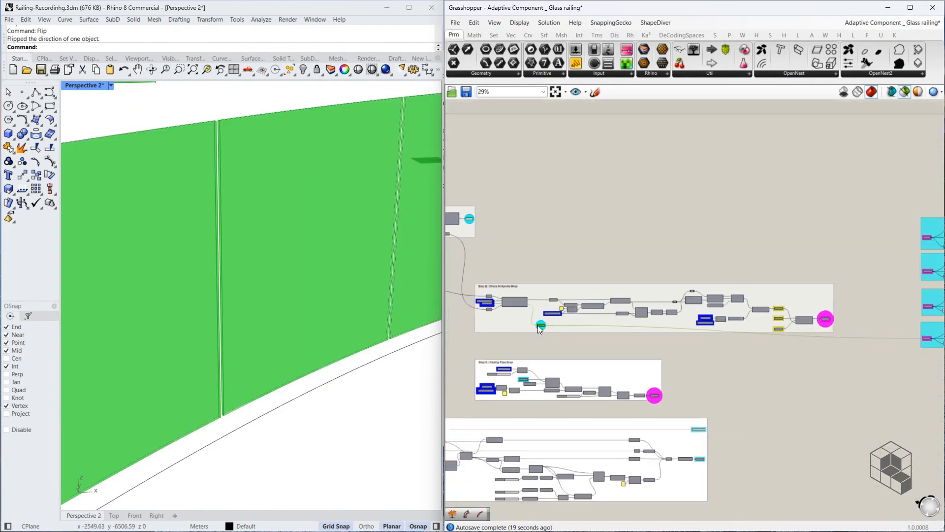
right_drag(864, 344, 694, 344)
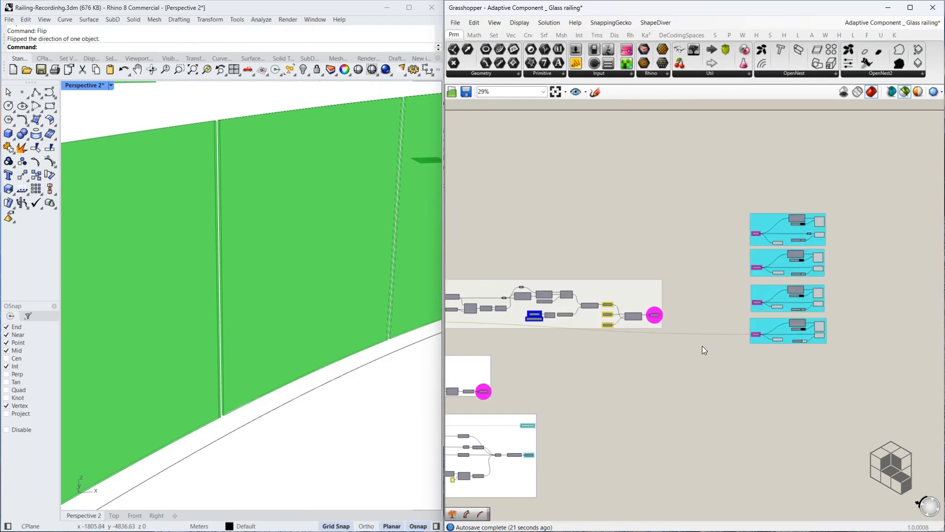
scroll(781, 326, up, 3)
scroll(788, 333, down, 3)
right_drag(577, 282, 817, 268)
- Select the Curve parameter in the Handle Brep group and trace it through the Length, Dispatch, Extend Curve and Merge components
scroll(627, 297, up, 7)
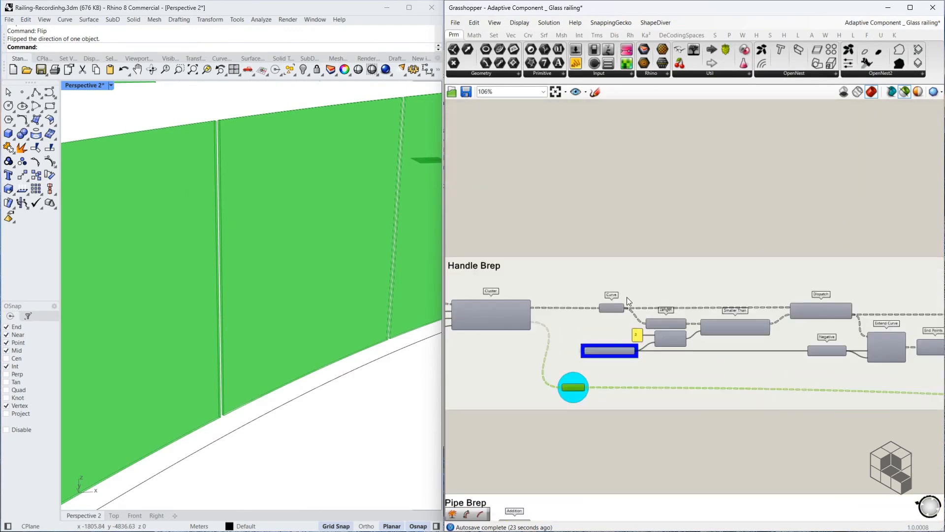
click(619, 313)
right_drag(745, 284, 459, 252)
scroll(673, 285, down, 3)
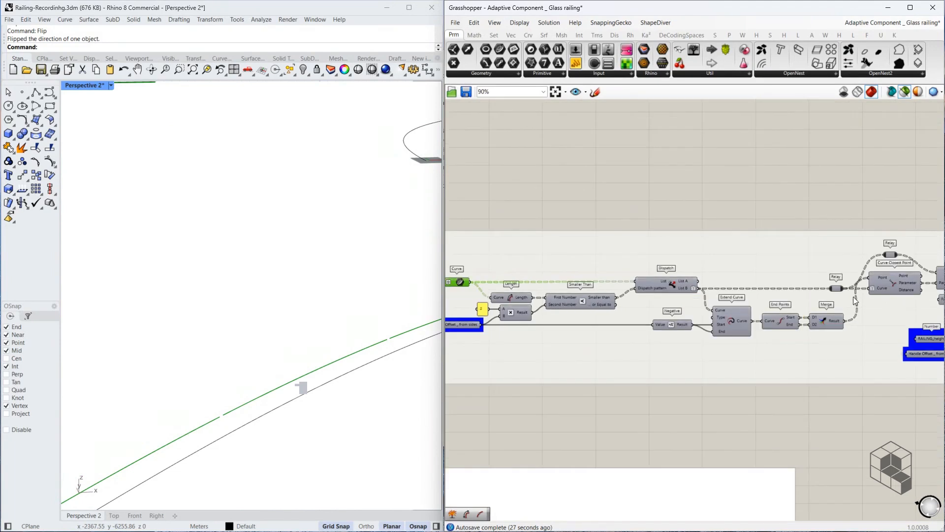
right_drag(853, 296, 718, 279)
scroll(289, 324, down, 5)
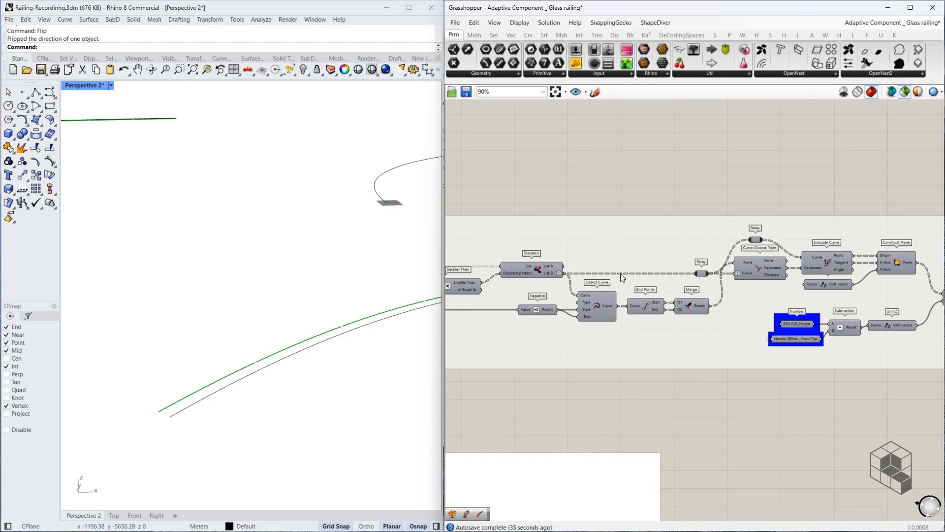
- Preview the Merge and Curve Closest Point results, adding Glass Brep to compare the handle points with the panels
click(685, 301)
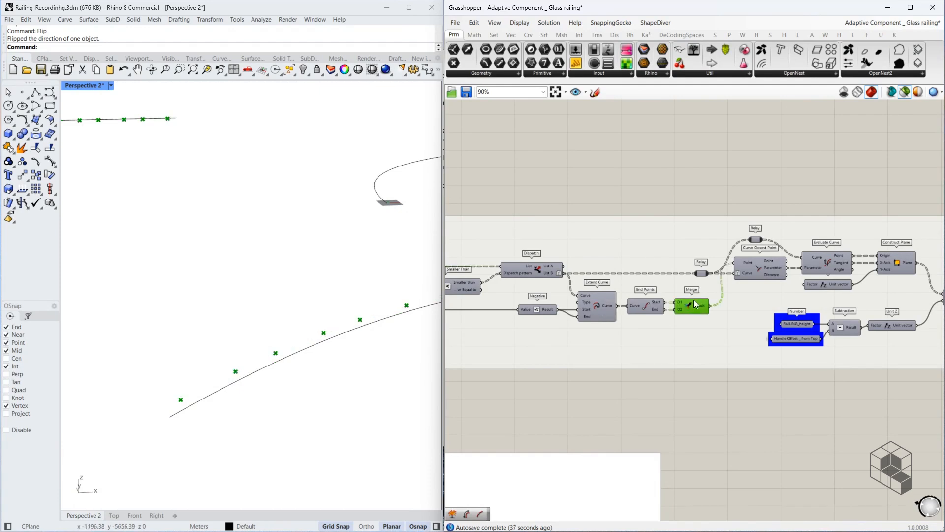
click(764, 259)
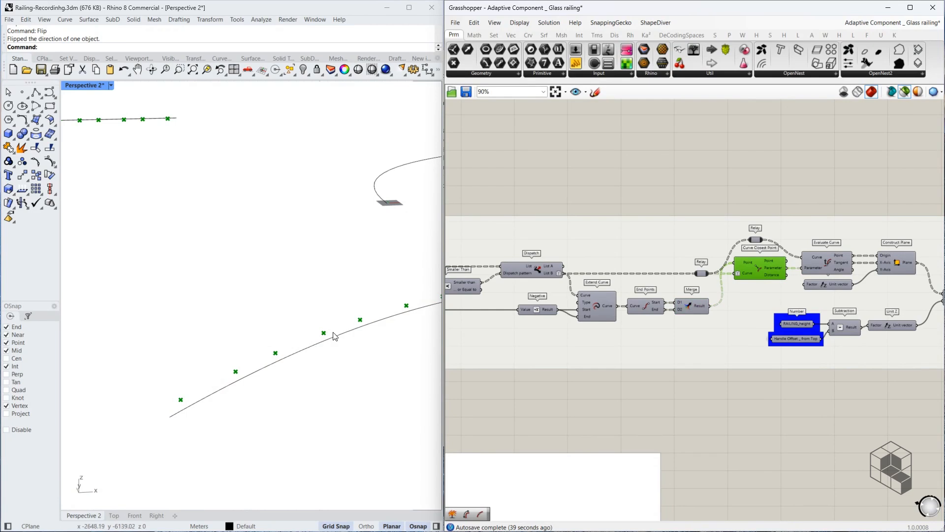
right_drag(586, 292, 869, 282)
click(571, 339)
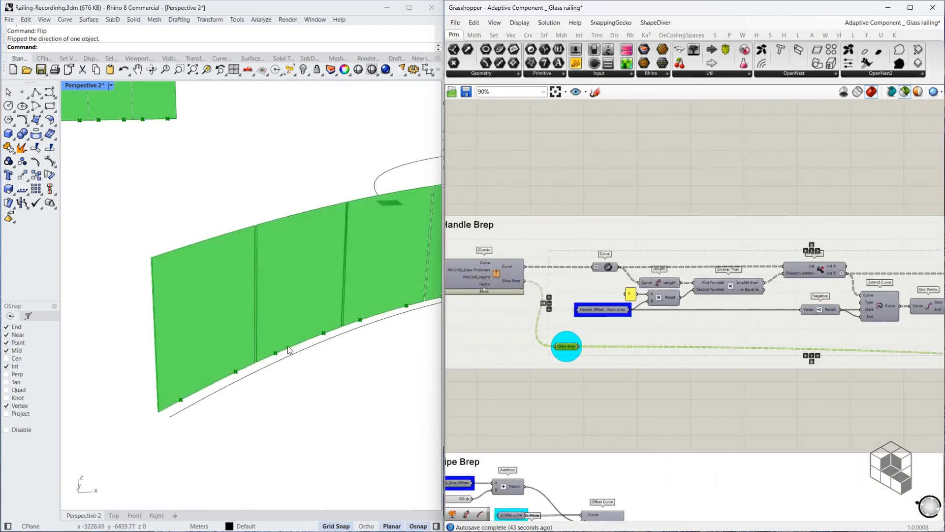
- Add the Construct Plane and Move components to the selection to compare the base planes with the raised handle planes
right_drag(808, 287, 621, 282)
scroll(738, 266, up, 3)
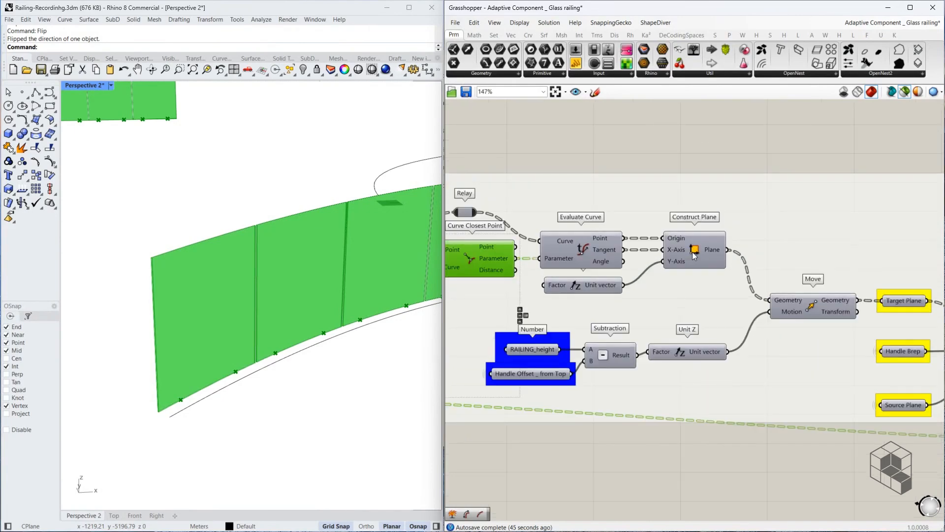
shift+click(701, 252)
right_drag(845, 288, 665, 266)
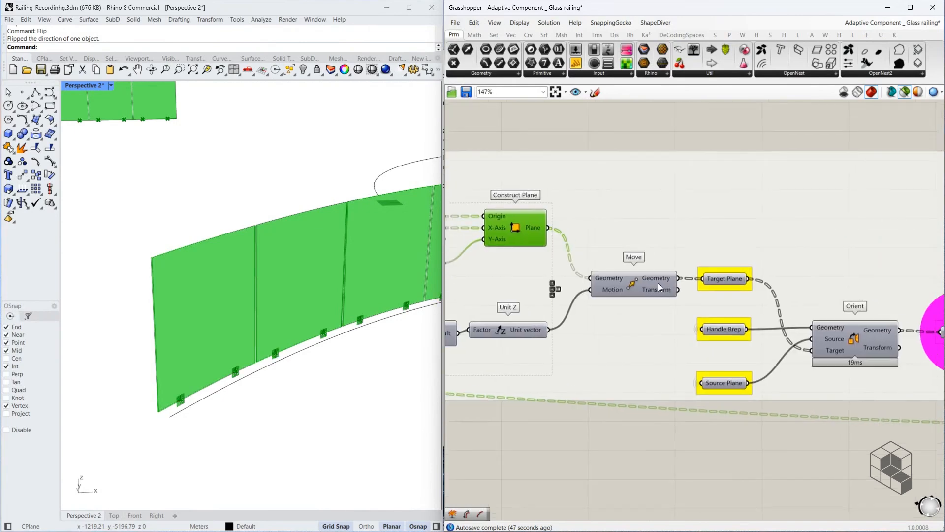
shift+click(653, 282)
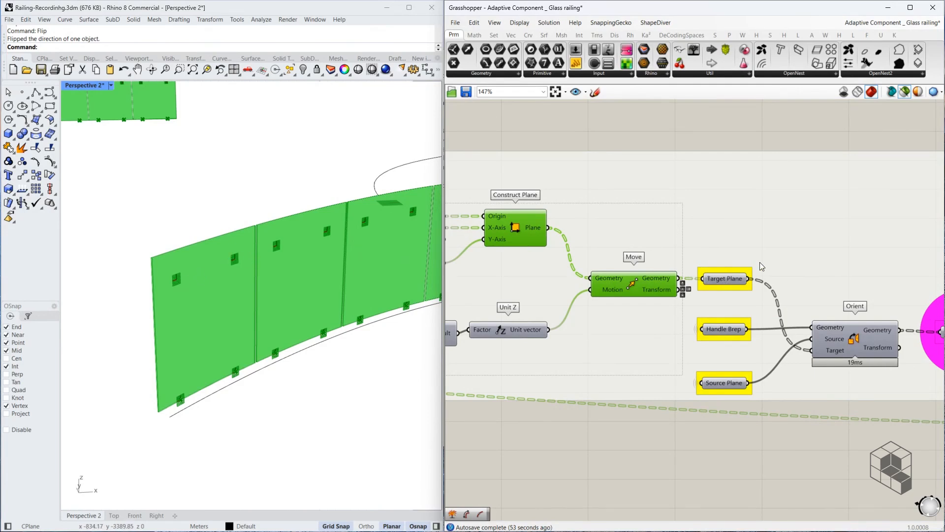
- Select the Target Plane, Handle Brep and Source Plane inputs of Orient together and inspect them in the viewport
click(734, 281)
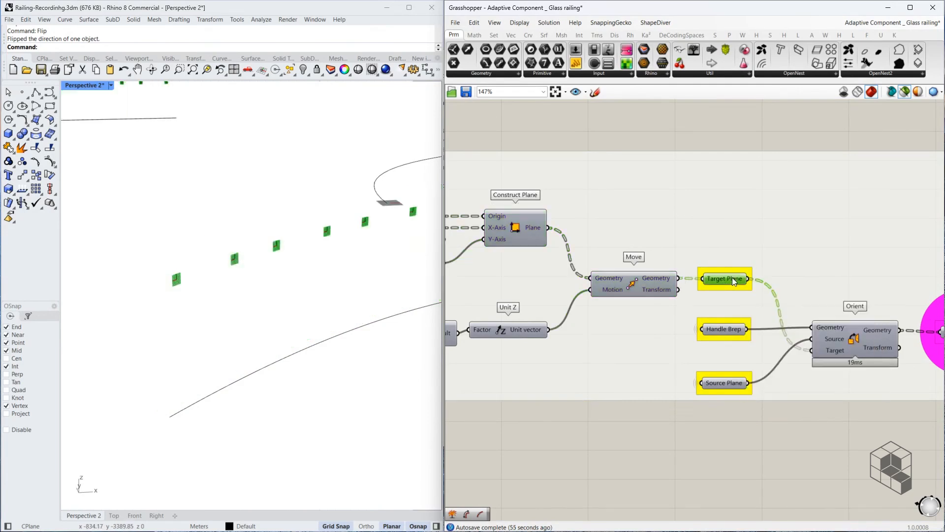
shift+click(723, 333)
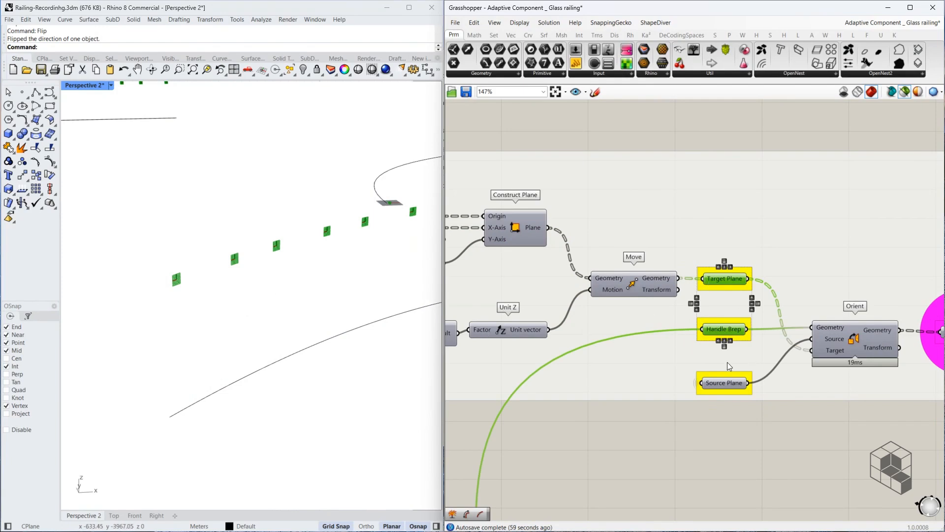
shift+click(735, 383)
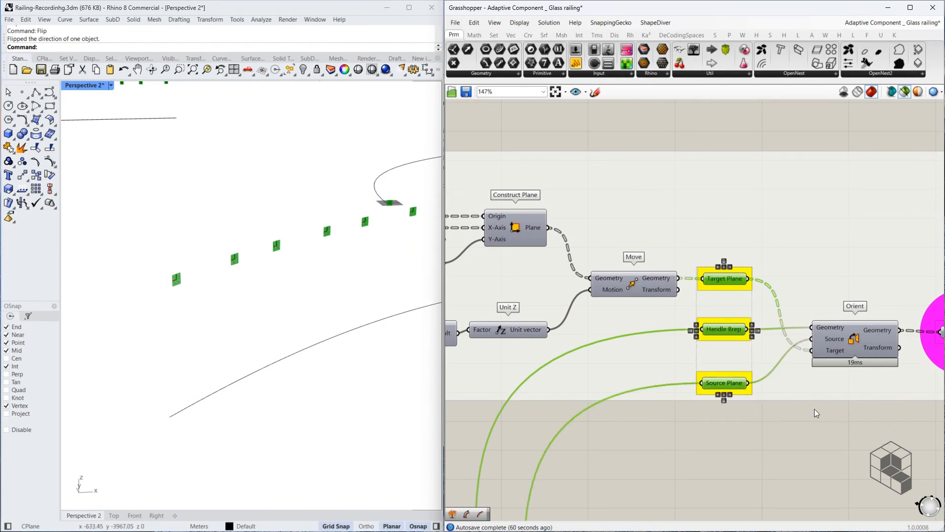
right_drag(870, 419, 746, 409)
scroll(302, 225, down, 11)
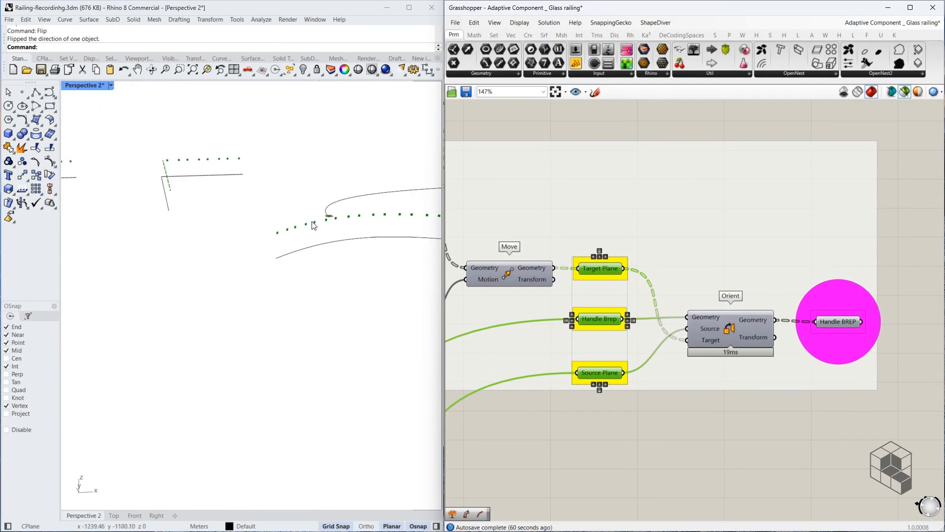
scroll(327, 217, up, 2)
scroll(328, 220, up, 4)
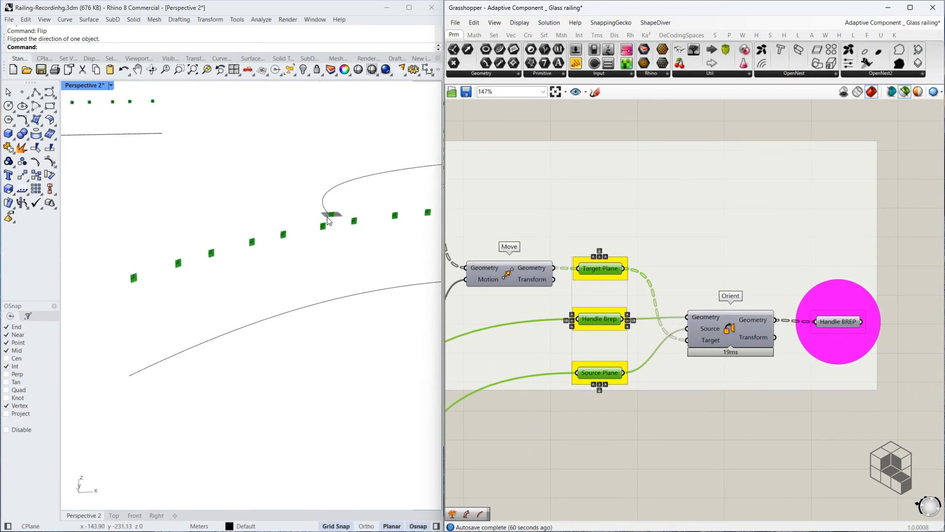
- Inspect the handles placed by Orient, then select the Handle BREP output and trace its connection to the cyan groups
click(734, 327)
scroll(133, 276, up, 5)
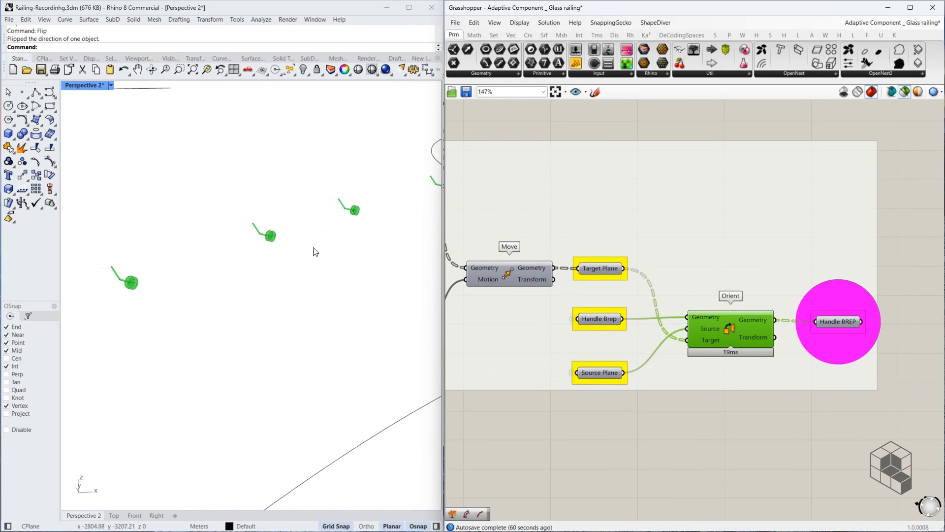
scroll(306, 256, down, 5)
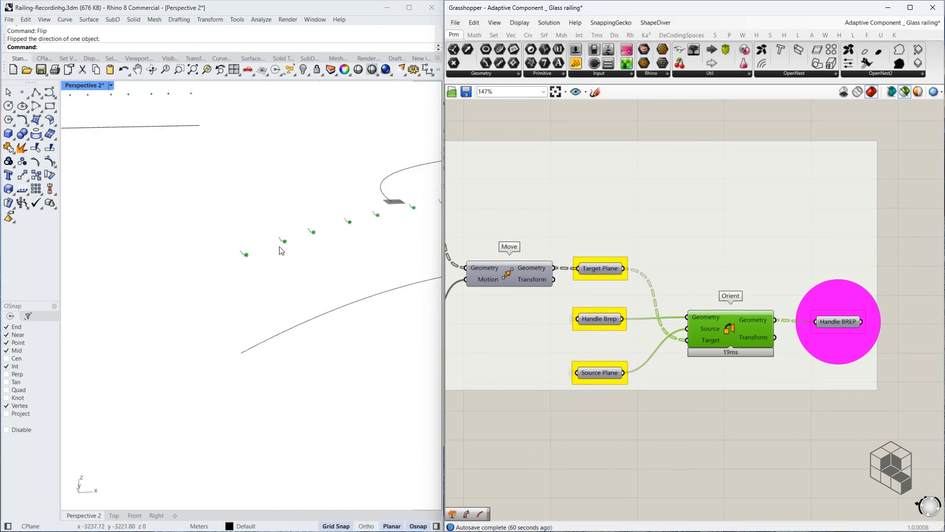
click(841, 323)
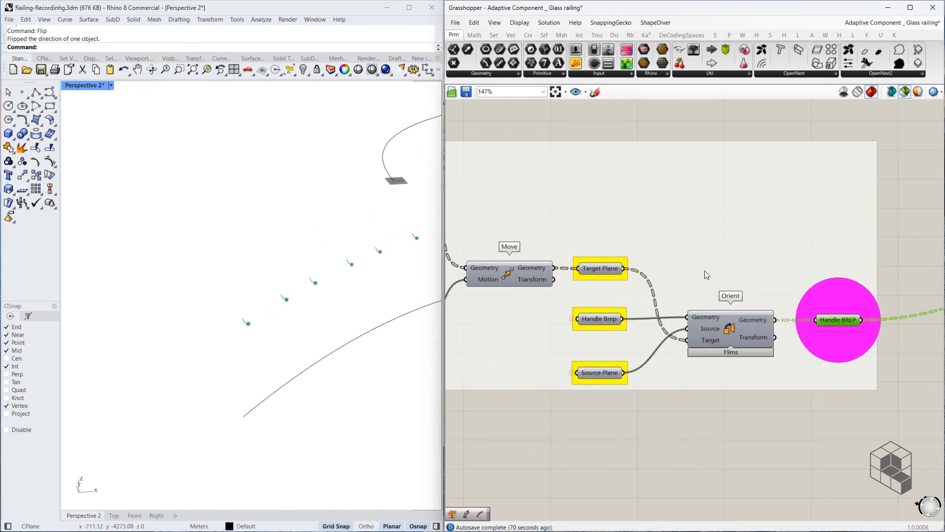
scroll(705, 270, down, 7)
right_drag(770, 263, 646, 270)
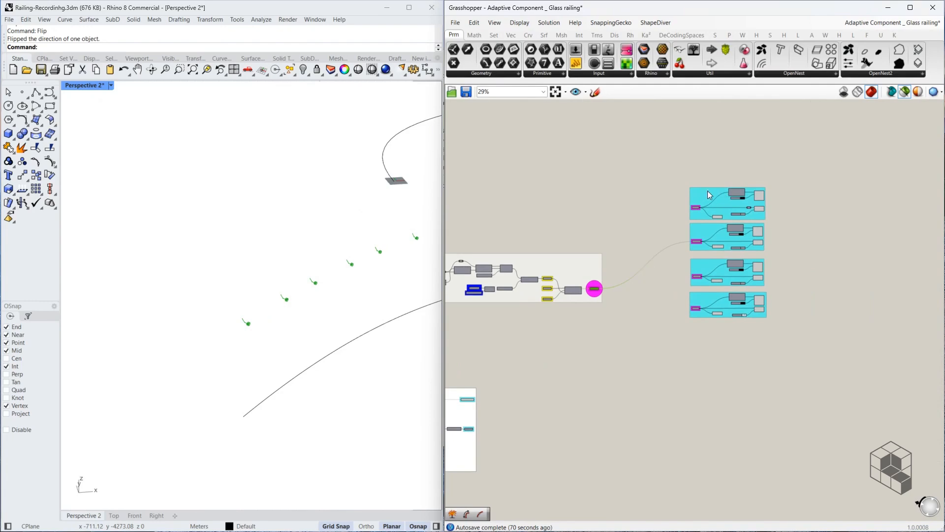
- Preview the Base Brep, Glass Brep, Railing Pipe and Handle BREP parameters of the cyan groups one by one, then clear the selection
scroll(690, 213, up, 8)
click(672, 247)
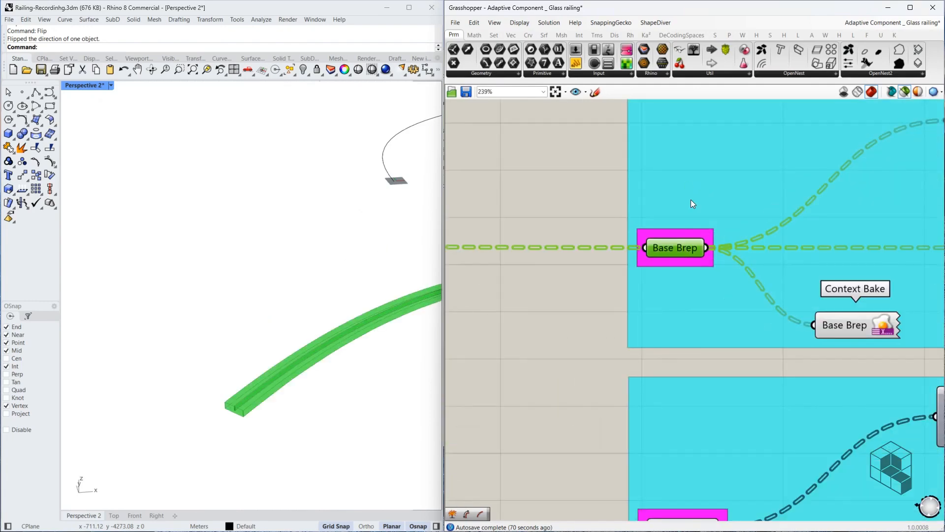
scroll(690, 201, down, 4)
scroll(679, 394, up, 2)
click(670, 412)
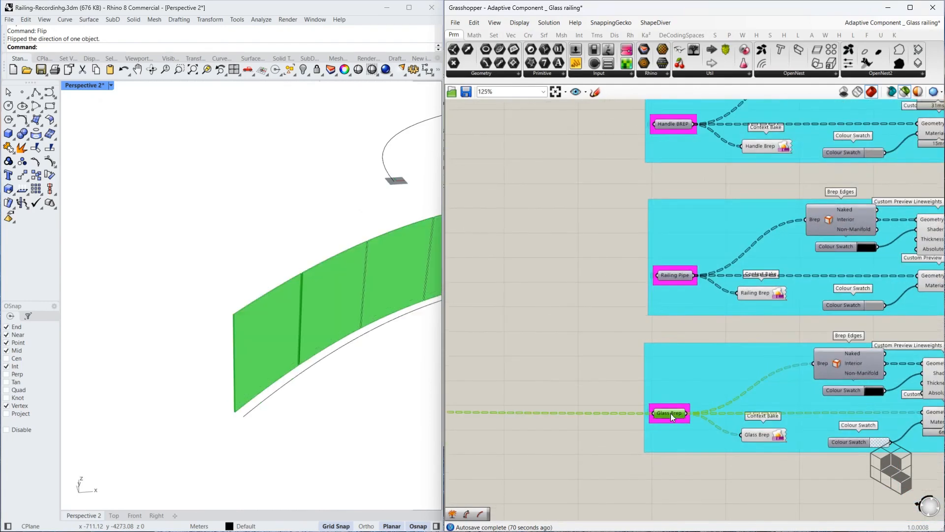
click(681, 274)
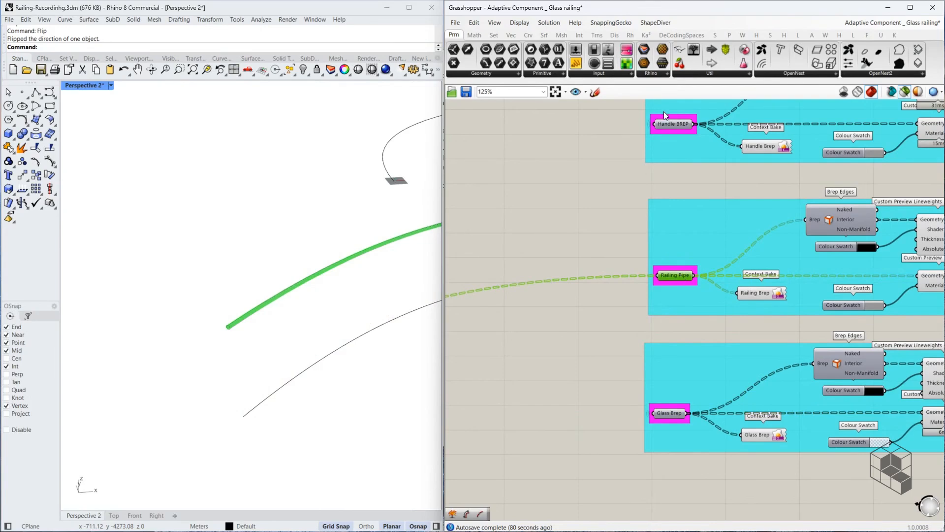
click(669, 122)
scroll(645, 190, down, 5)
click(837, 144)
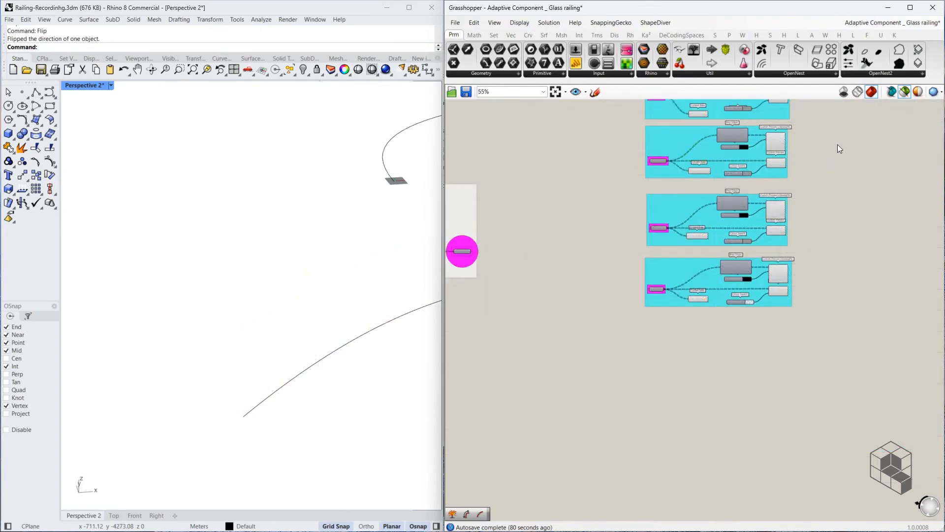
- Turn off the selected-only preview to display the complete railing, and examine the cyan groups' Custom Preview components
right_drag(837, 144, 816, 212)
click(902, 92)
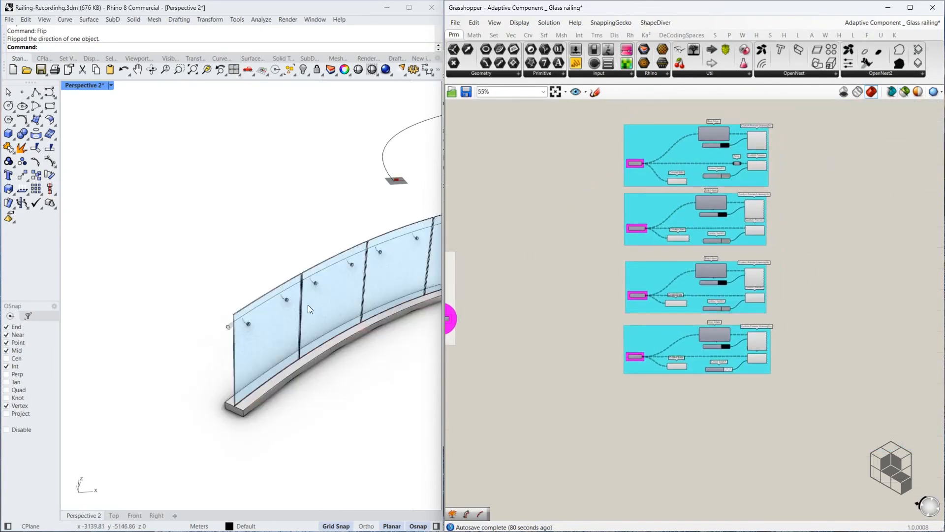
scroll(199, 275, down, 5)
scroll(768, 131, up, 4)
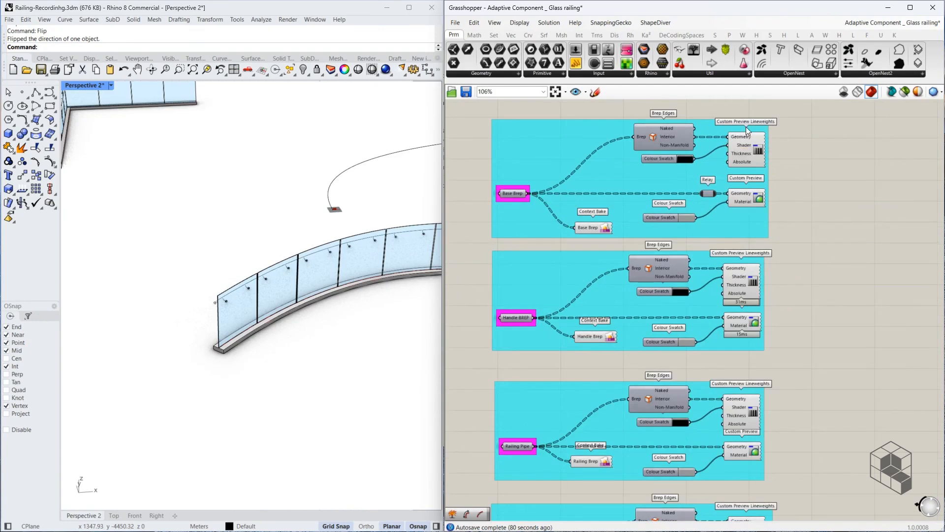
- Move the near end control point of the curved railing's base curve outward to lengthen the railing, then clear the selection
right_drag(276, 271, 320, 272)
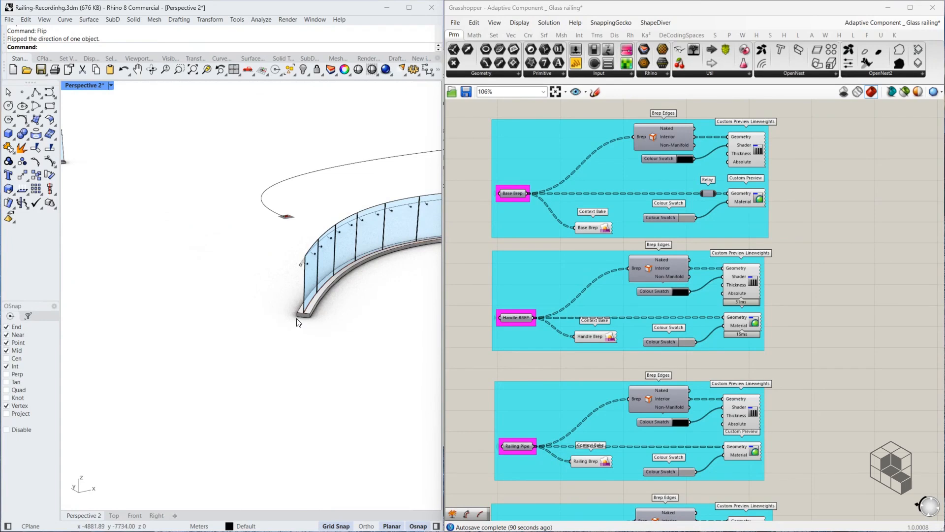
click(310, 319)
click(310, 317)
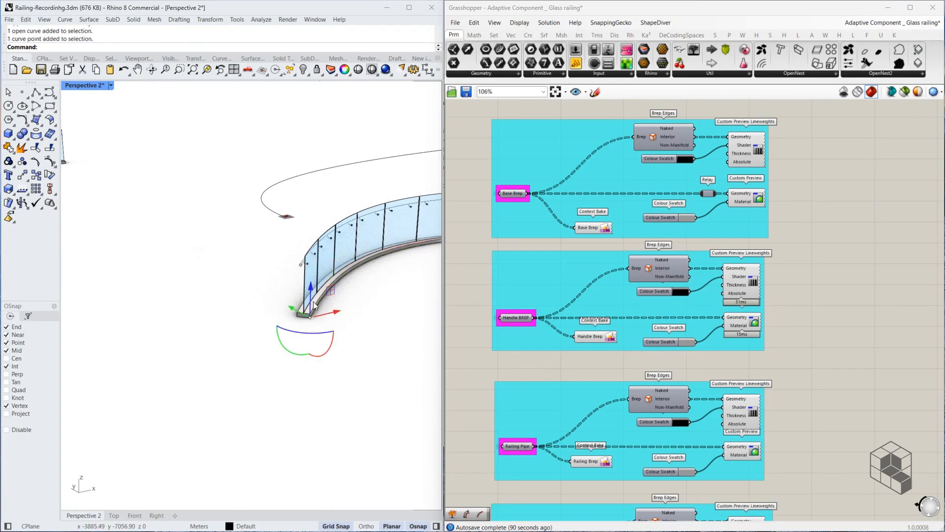
drag(297, 311, 201, 321)
scroll(200, 317, down, 8)
scroll(290, 276, up, 6)
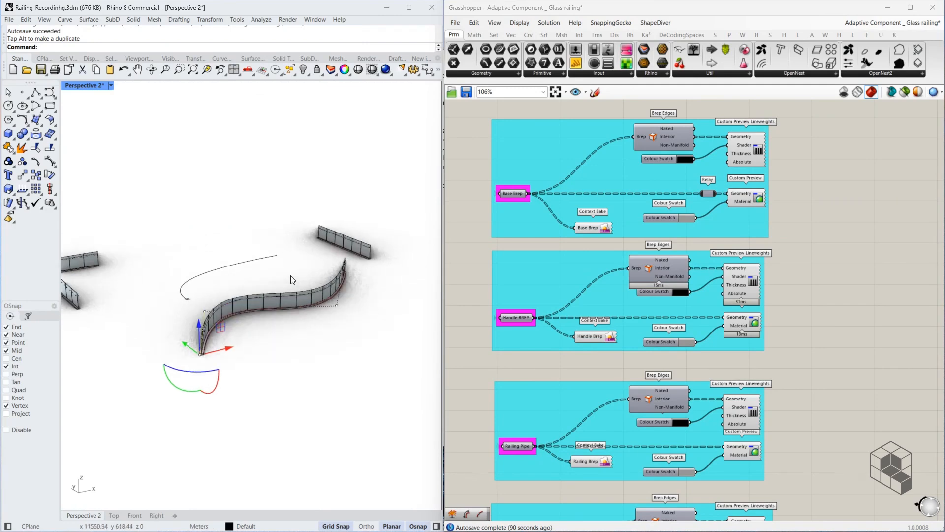
click(242, 388)
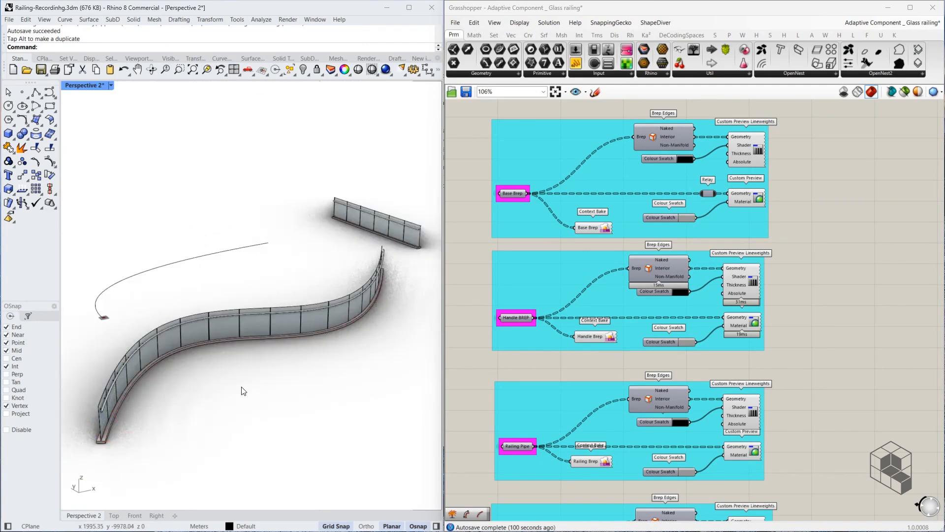